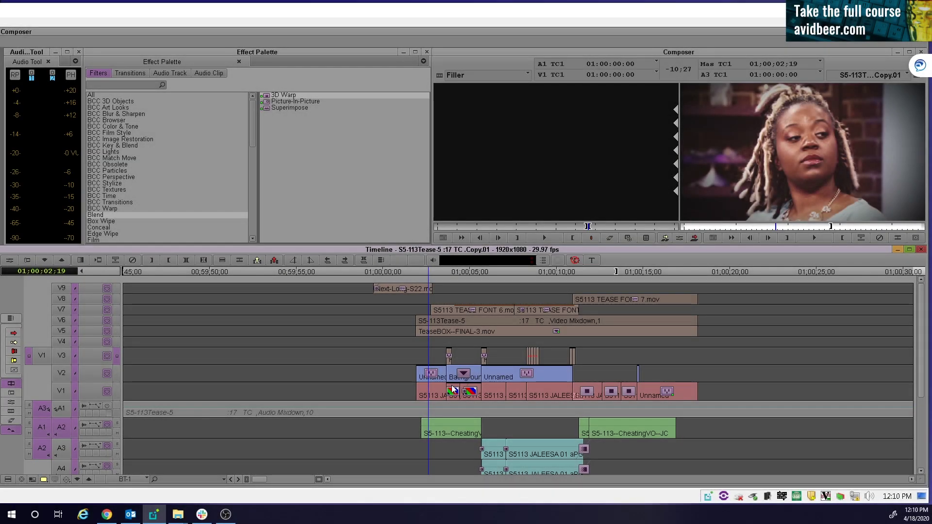
# Scroll through the bin to load the S5-113Bump :06 SD .Copy.01 sequence into the timeline.
pyautogui.scroll(-5, 445, 383)
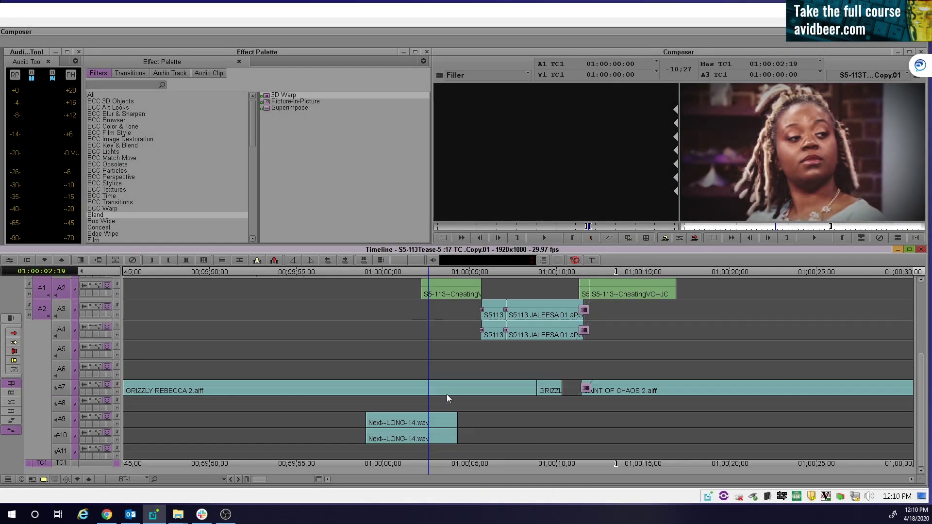
pyautogui.scroll(5, 232, 368)
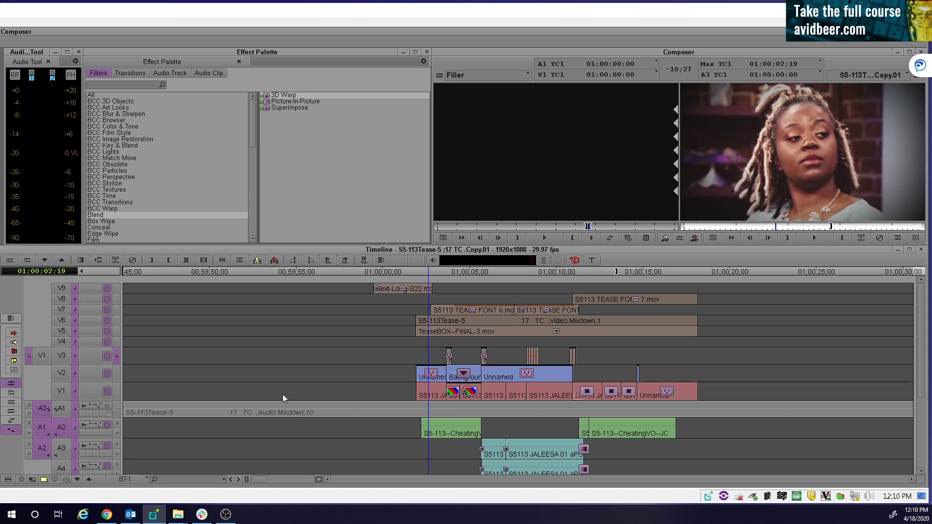
pyautogui.scroll(-5, 282, 398)
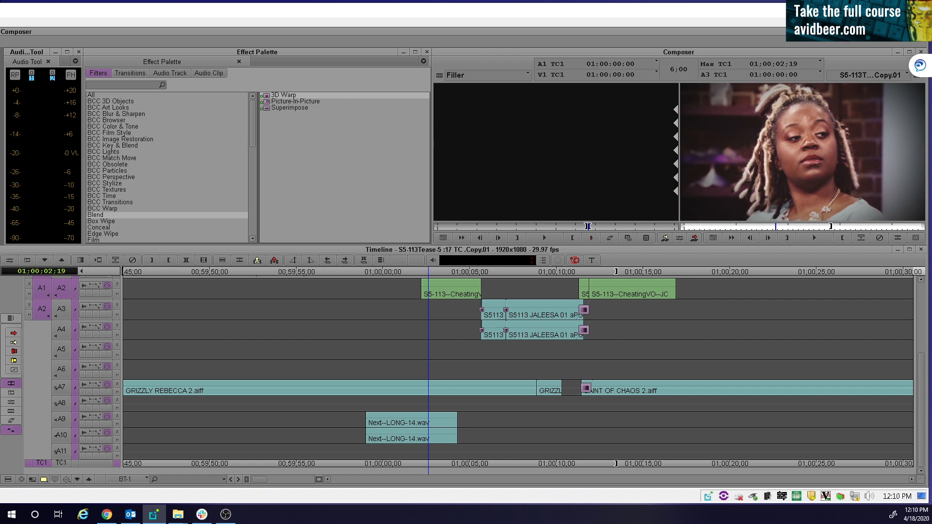
pyautogui.scroll(5, 291, 345)
pyautogui.scroll(-5, 246, 348)
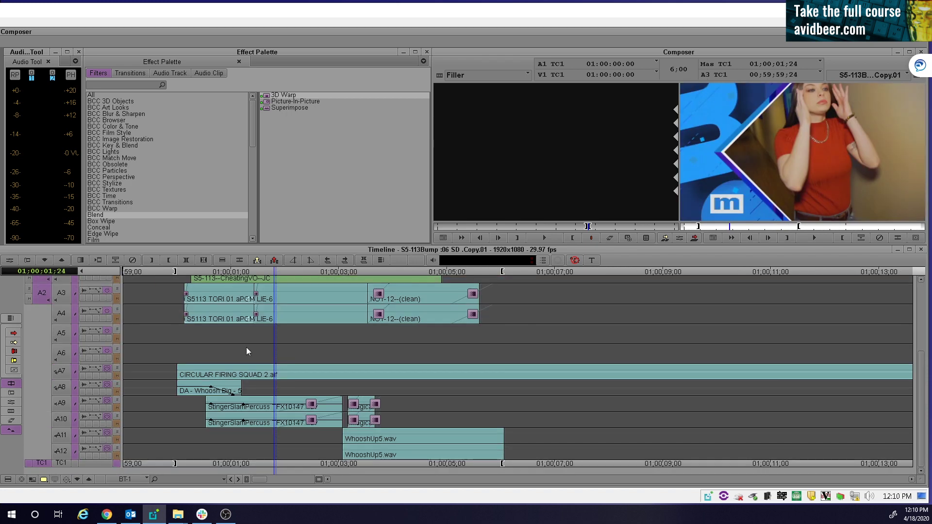
pyautogui.scroll(5, 246, 348)
pyautogui.scroll(-5, 247, 350)
pyautogui.scroll(5, 247, 349)
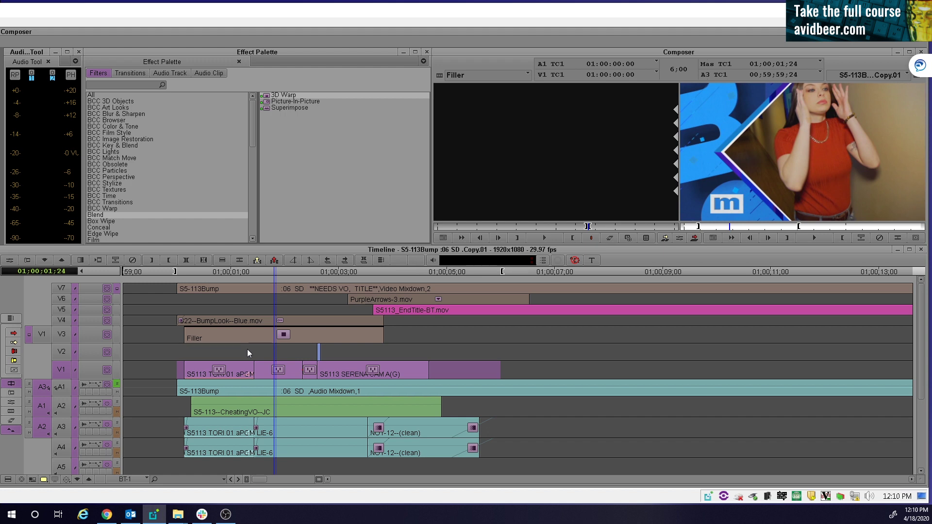
pyautogui.click(360, 363)
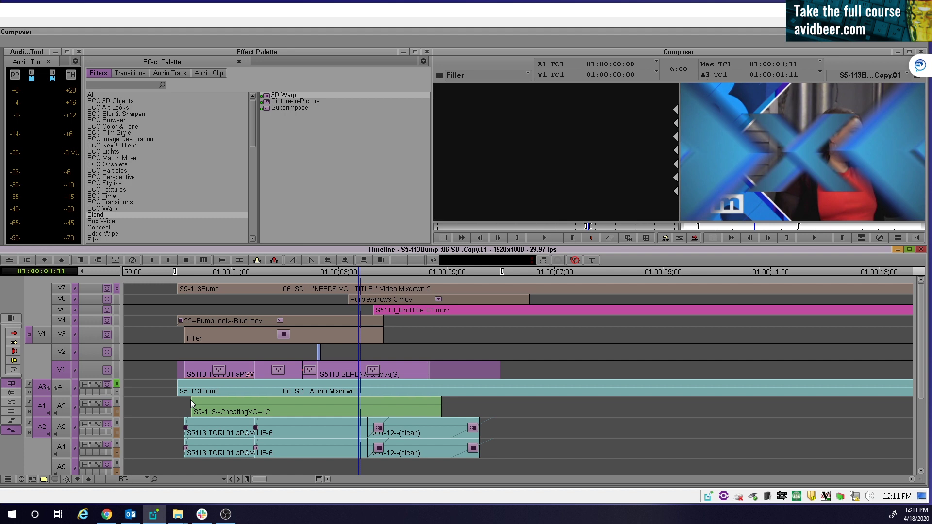
pyautogui.scroll(-5, 135, 434)
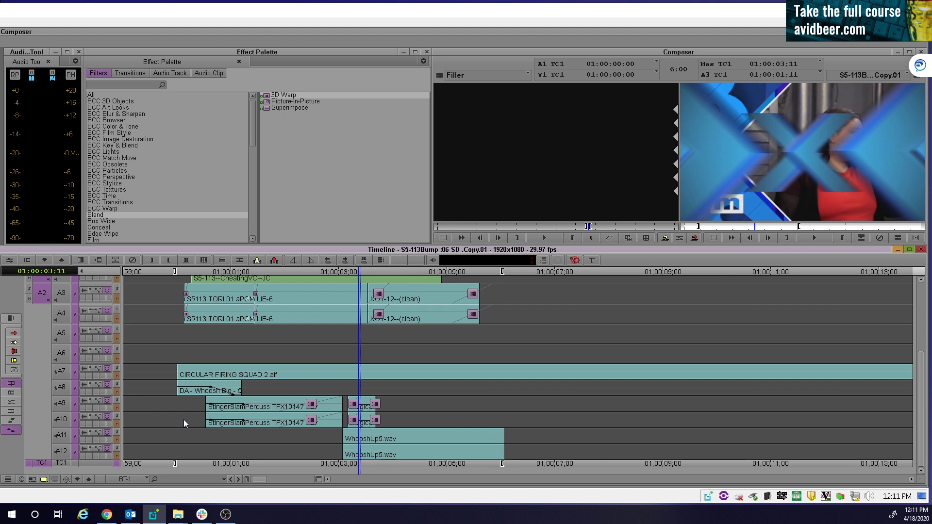
pyautogui.scroll(5, 184, 419)
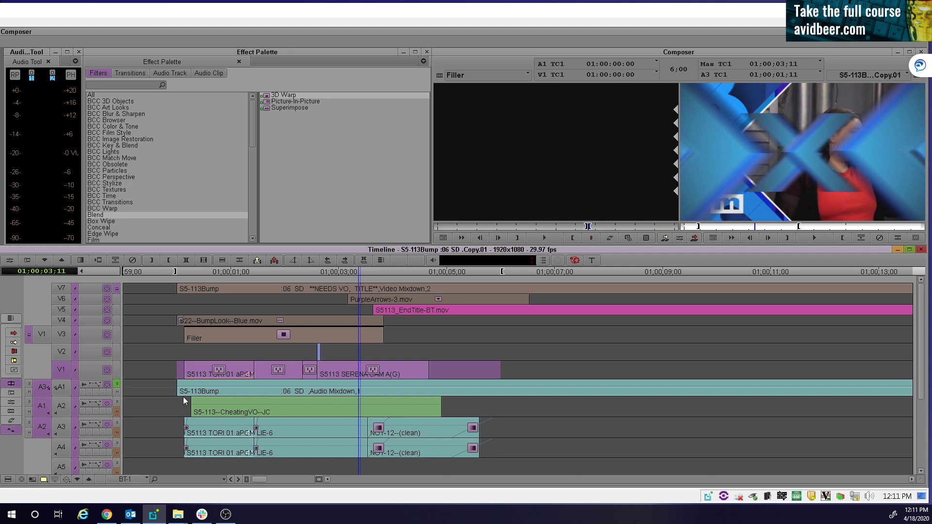
pyautogui.scroll(-5, 109, 399)
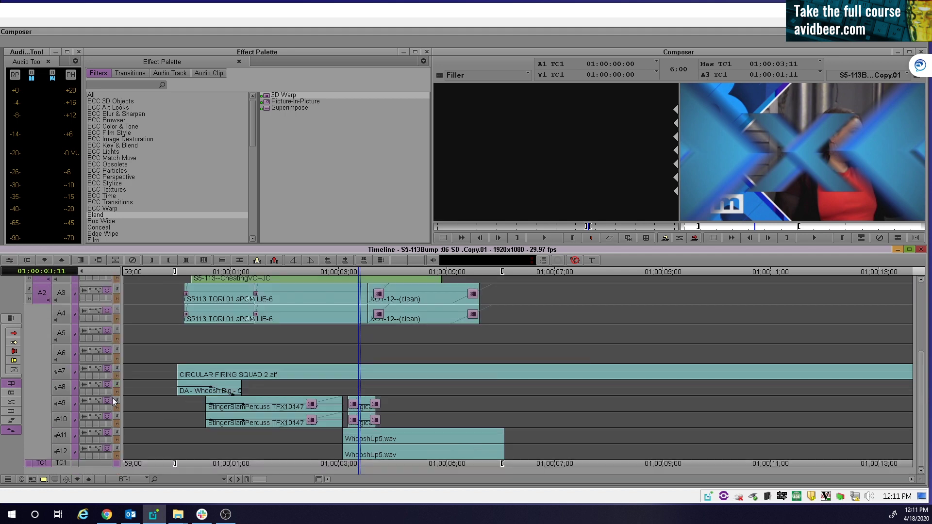
pyautogui.click(77, 464)
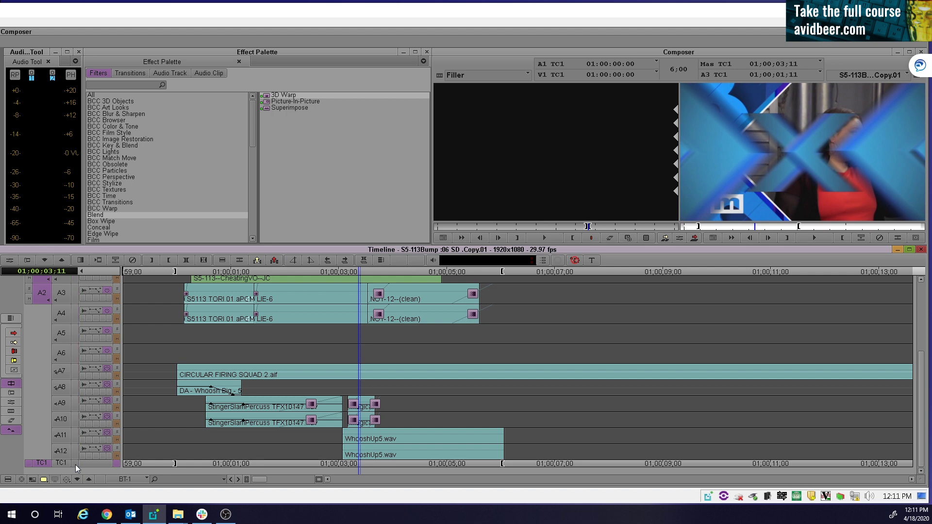
# Load filler into the Source monitor.
pyautogui.scroll(5, 89, 450)
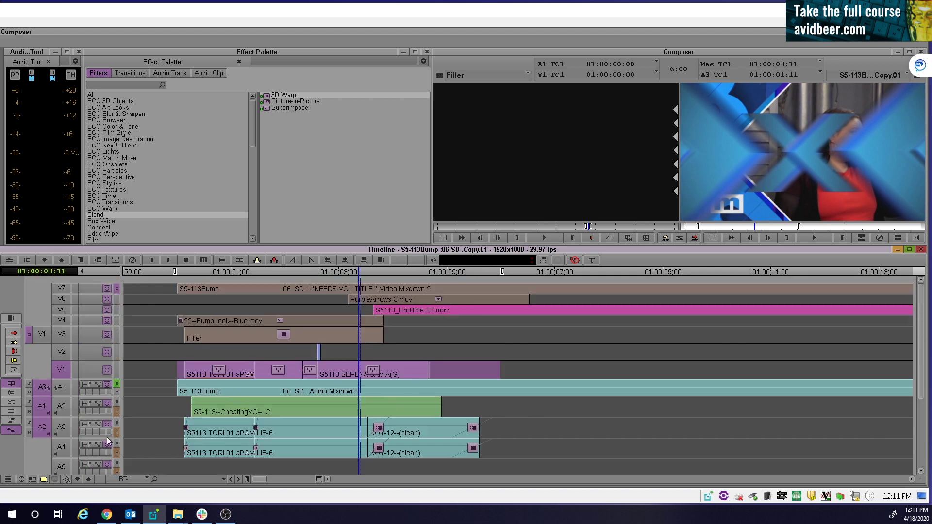
pyautogui.scroll(-5, 134, 442)
pyautogui.scroll(5, 138, 423)
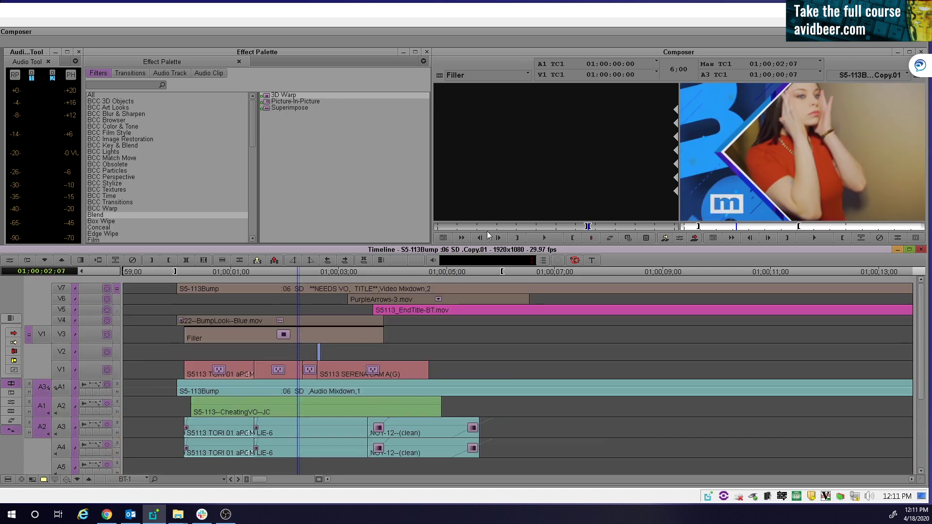
pyautogui.rightClick(534, 156)
pyautogui.click(551, 176)
# Mark an IN in the Timeline and splice 11 frames of filler across the tracks.
pyautogui.click(62, 411)
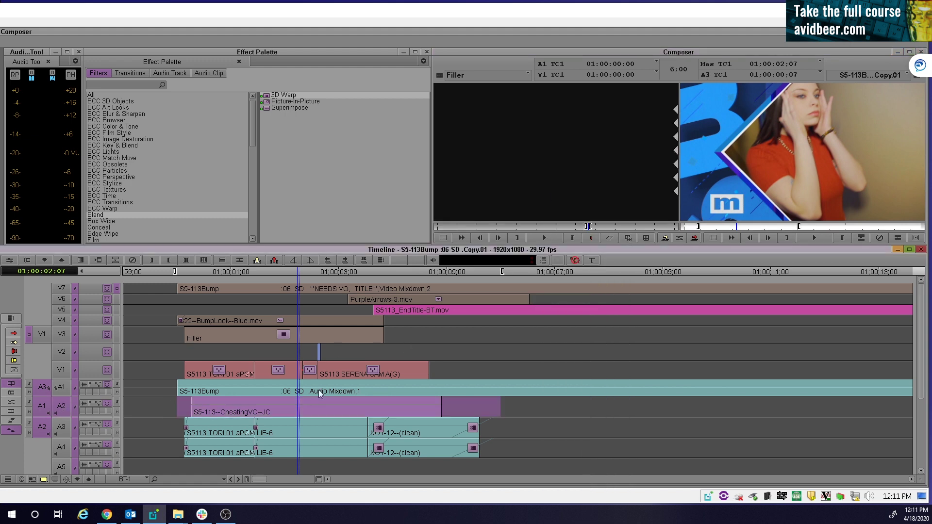
pyautogui.click(339, 250)
pyautogui.press('g')
pyautogui.press('i')
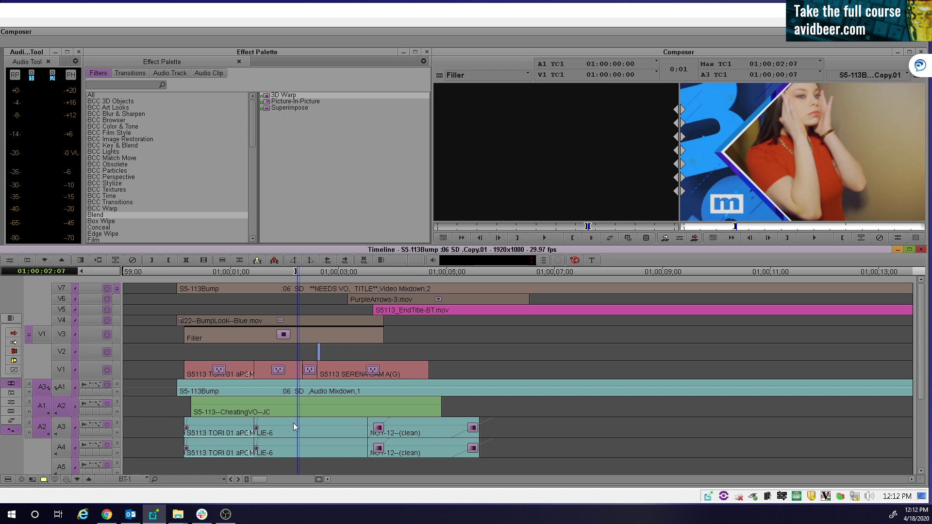
pyautogui.click(638, 104)
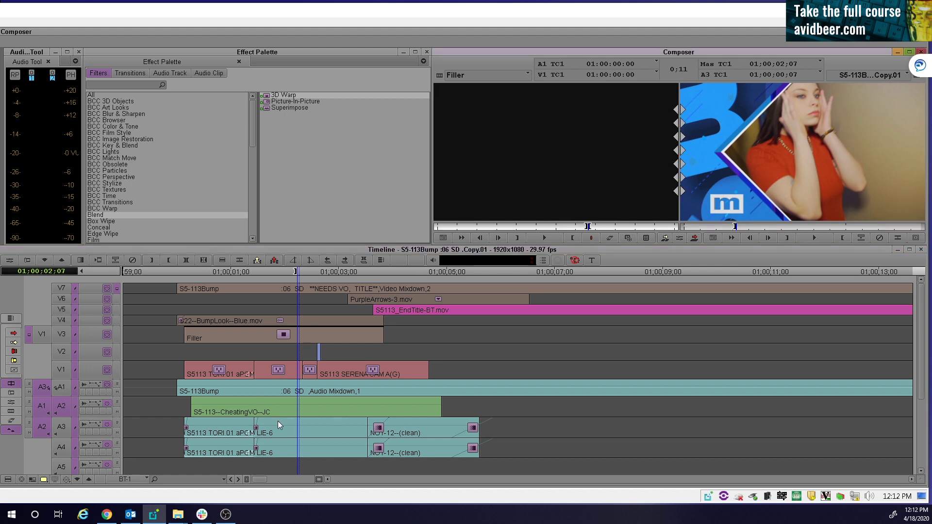
pyautogui.press('v')
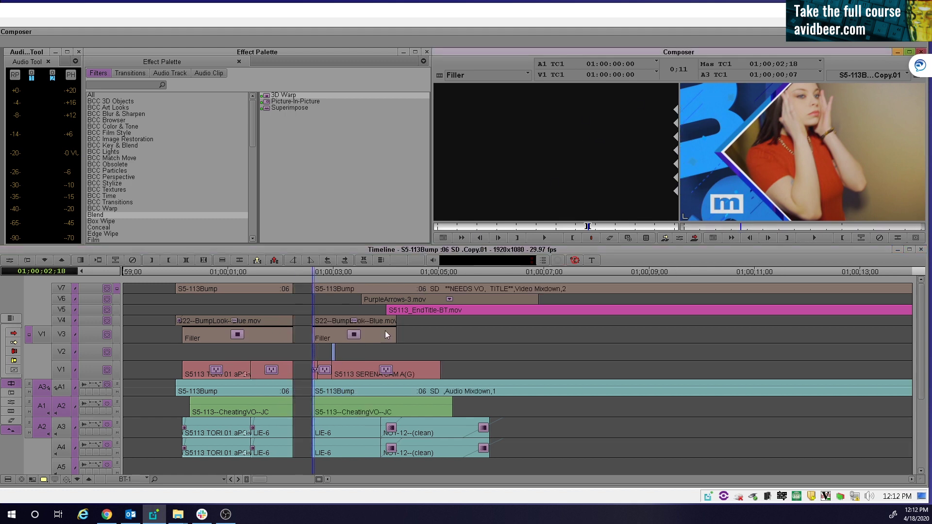
# Undo the filler splice, then splice the filler into A2 at the marked range.
pyautogui.hotkey('ctrl', 'z')
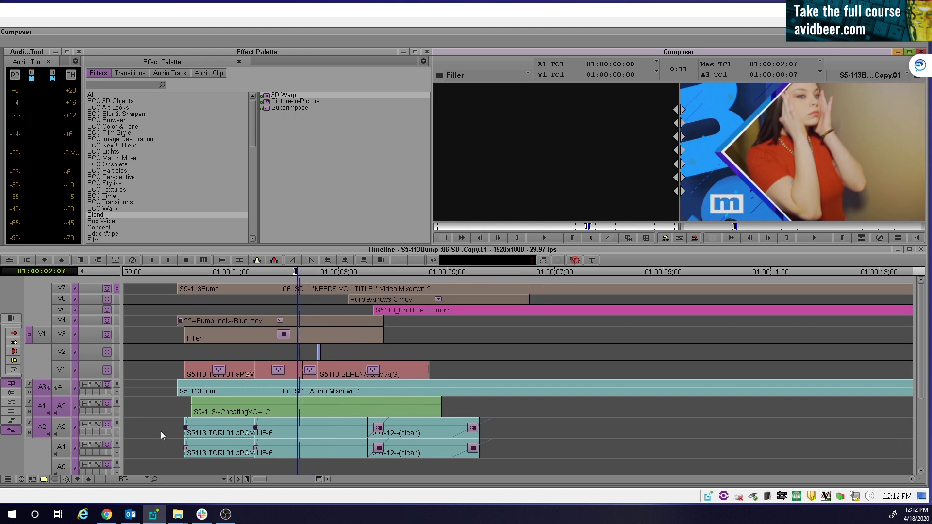
pyautogui.scroll(-5, 79, 429)
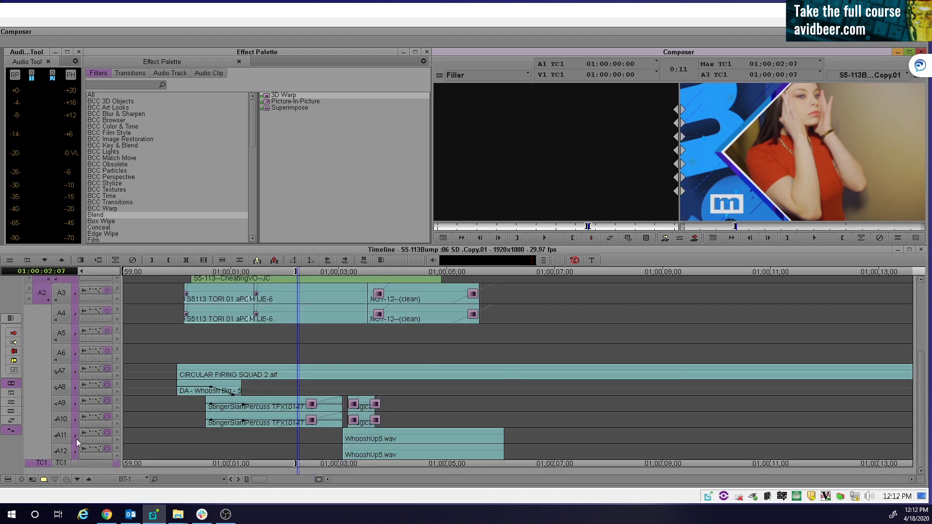
pyautogui.click(75, 465)
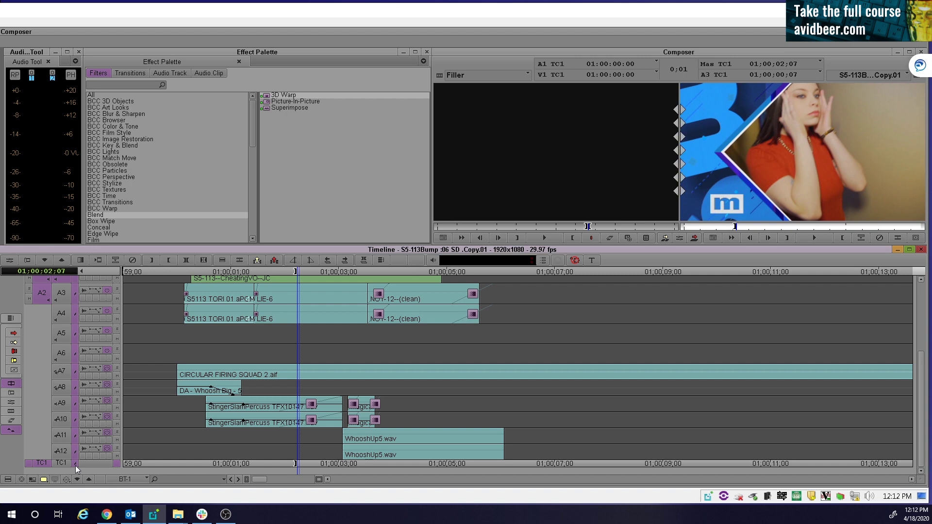
pyautogui.scroll(5, 59, 387)
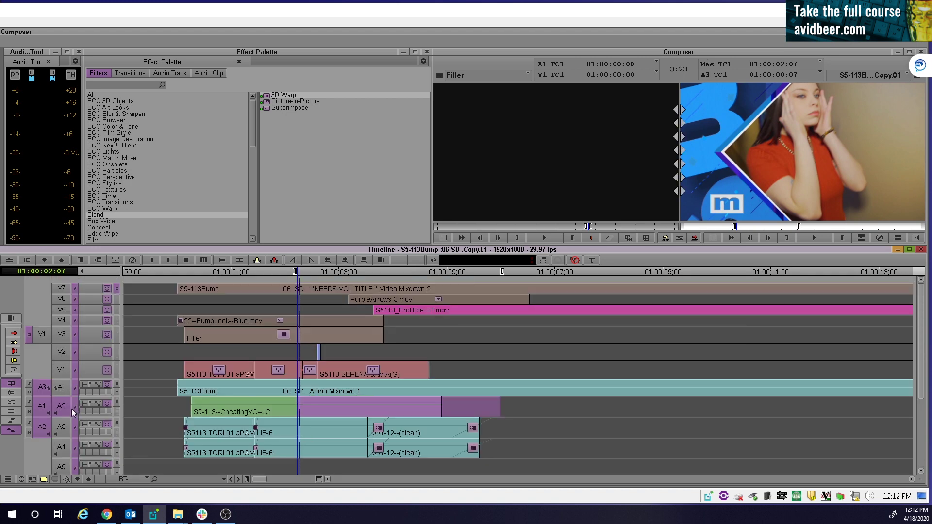
pyautogui.scroll(-5, 74, 409)
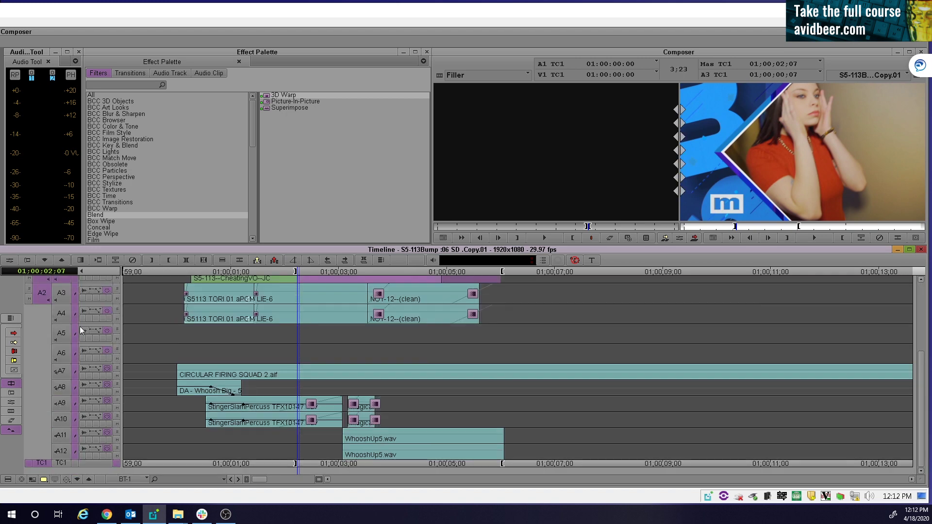
pyautogui.scroll(5, 80, 335)
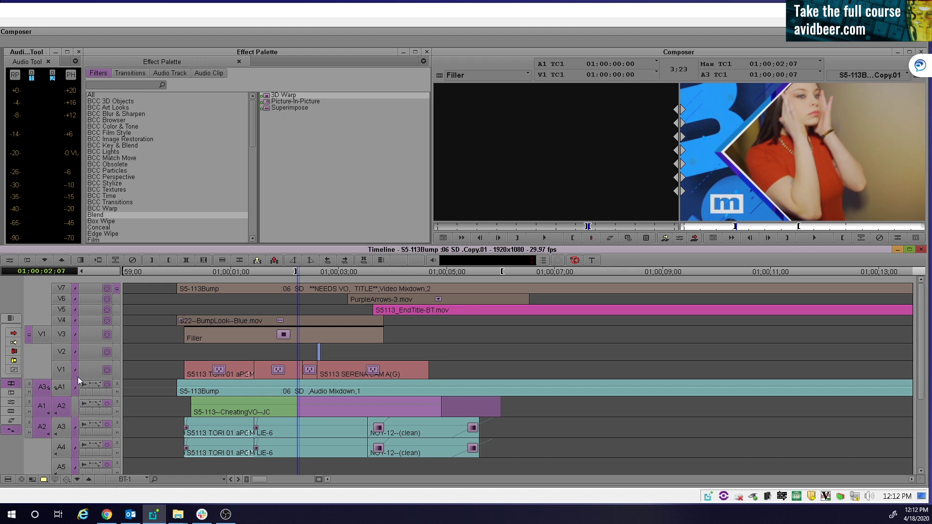
pyautogui.press('v')
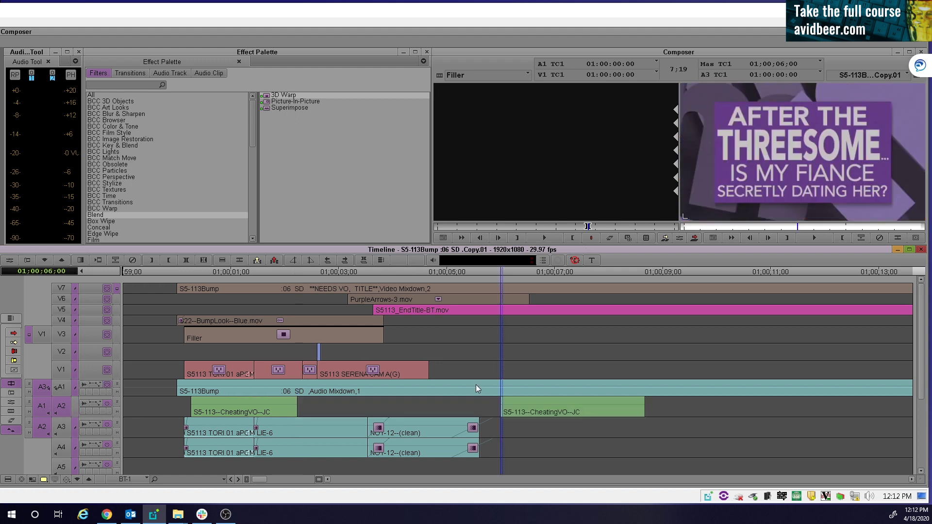
# Undo that splice and clear the sync locks on all tracks via the TC1 box.
pyautogui.hotkey('ctrl', 'z')
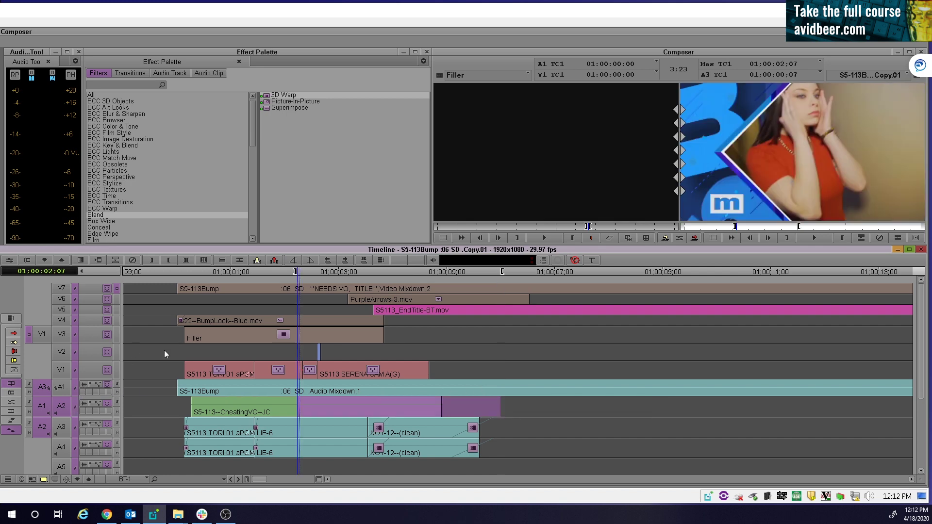
pyautogui.scroll(-5, 183, 310)
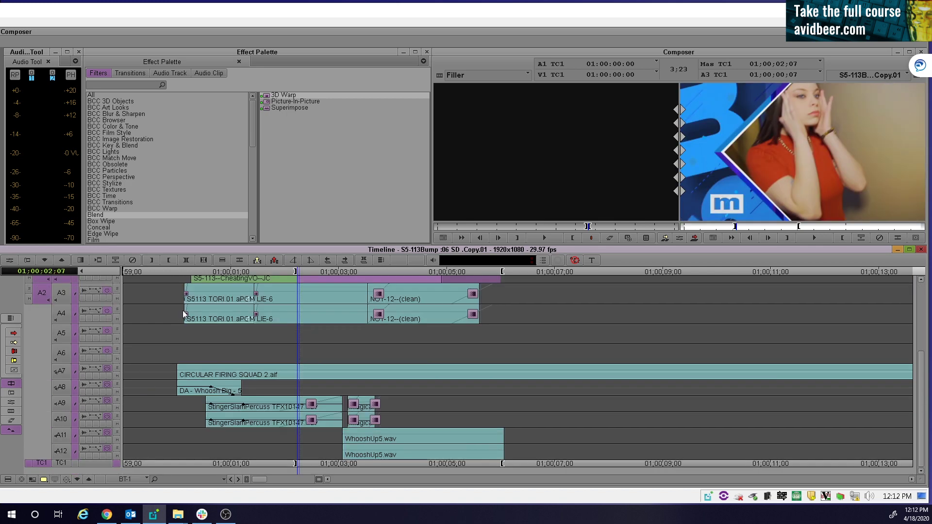
pyautogui.click(73, 466)
# Leave only the A2 track enabled for editing.
pyautogui.scroll(5, 225, 342)
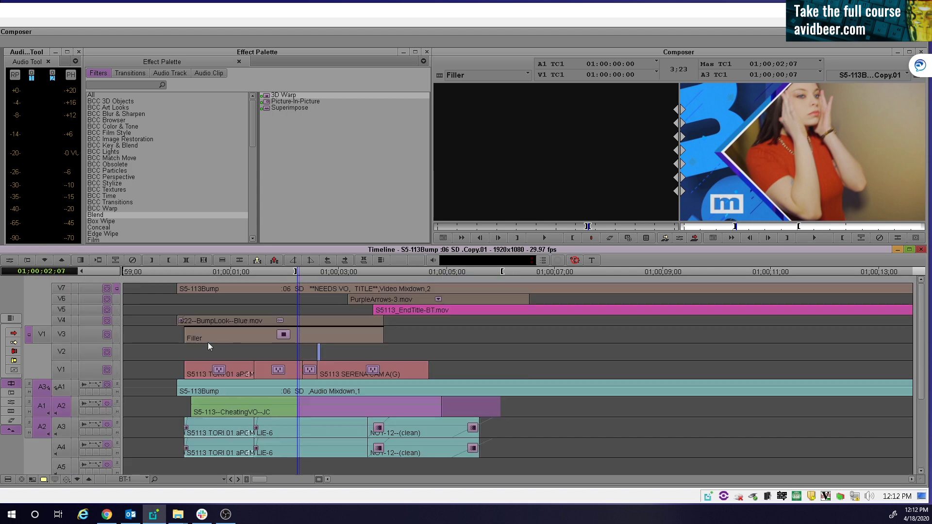
pyautogui.scroll(-5, 70, 386)
pyautogui.scroll(5, 65, 344)
pyautogui.click(529, 200)
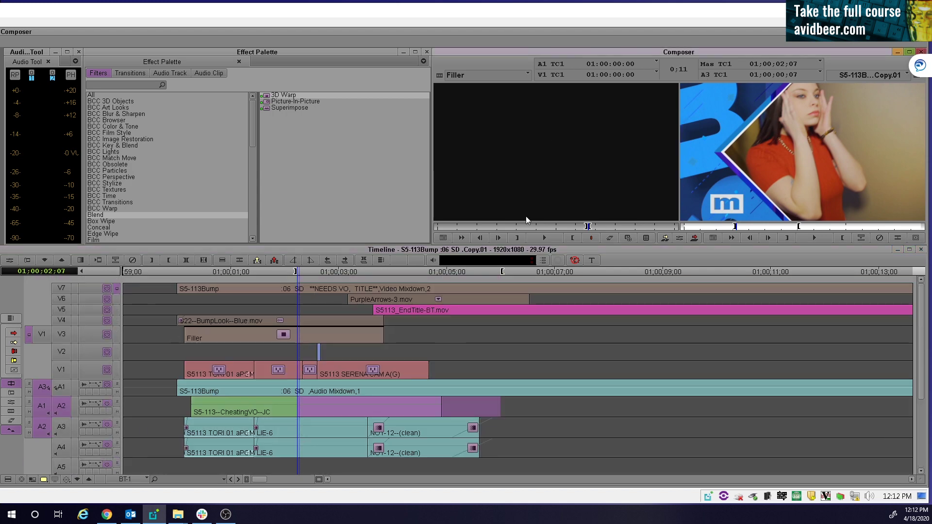
pyautogui.click(63, 429)
pyautogui.click(58, 407)
pyautogui.click(62, 427)
pyautogui.click(63, 409)
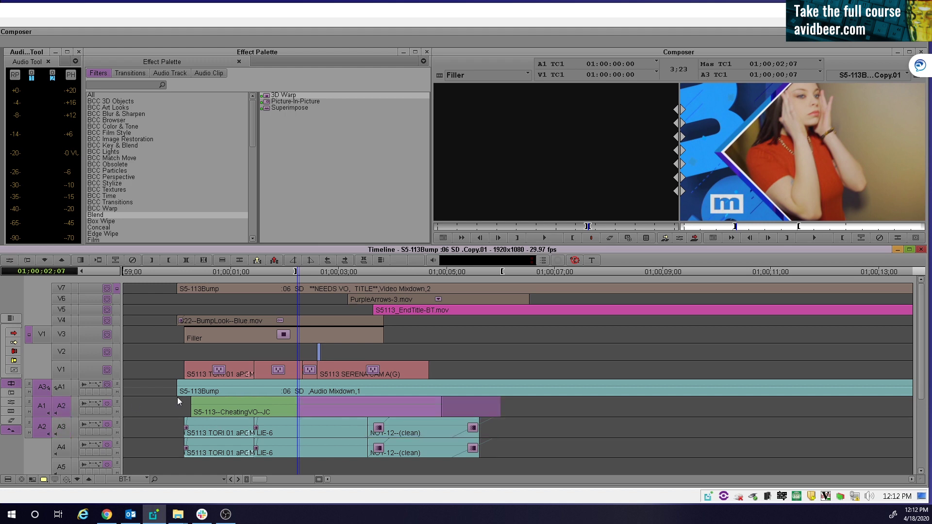
# Splice the 11-frame filler into A2, undo it, and return to the sequence start.
pyautogui.press('v')
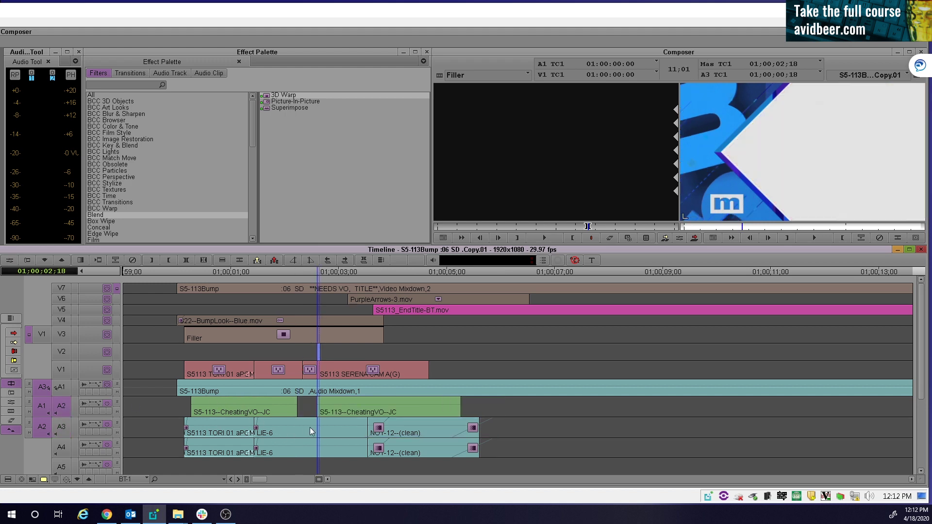
pyautogui.hotkey('ctrl', 'z')
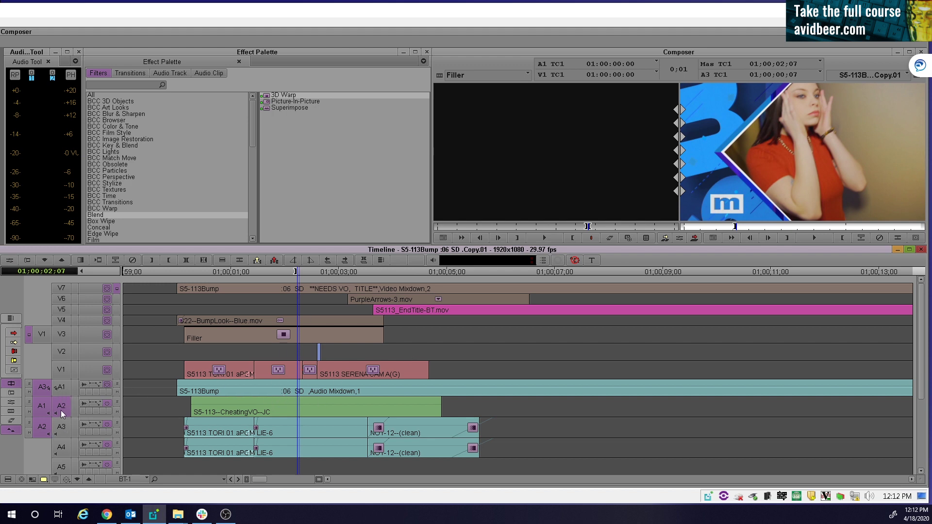
pyautogui.click(180, 394)
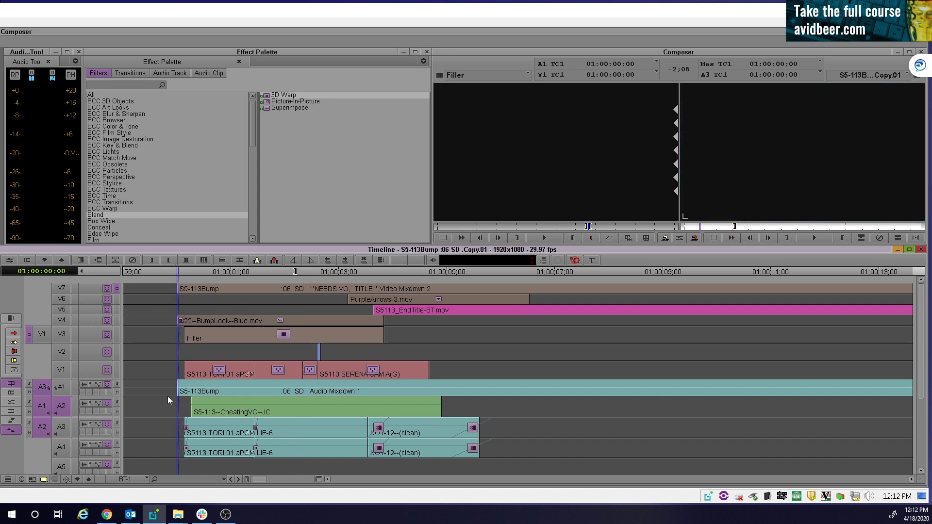
# Mark an OUT near 01;00;02;00 and lift that section out of the A2 voiceover.
pyautogui.scroll(-3, 167, 396)
pyautogui.scroll(3, 184, 395)
pyautogui.click(189, 412)
pyautogui.moveTo(185, 409); pyautogui.dragTo(286, 414)
pyautogui.press('o')
pyautogui.press('z')
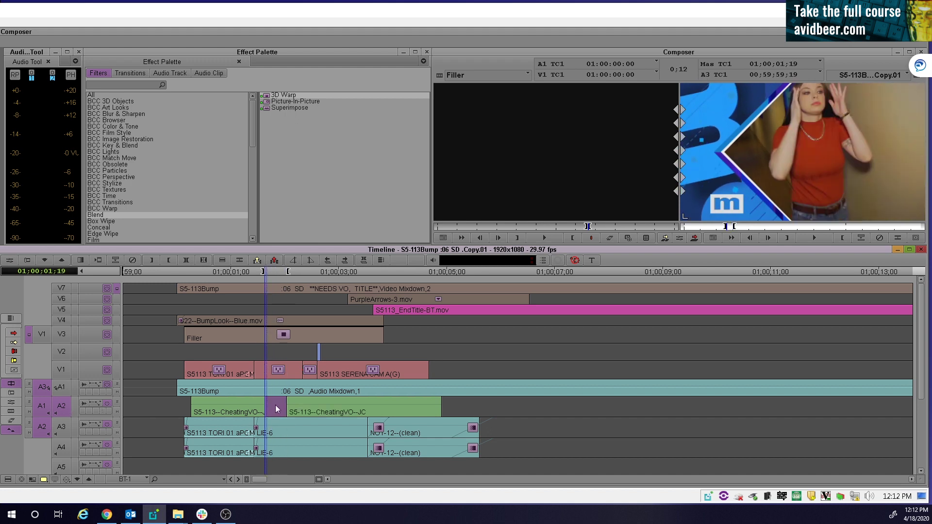
# Nudge the later CheatingVO clip on A2 slightly left in Segment Mode.
pyautogui.click(287, 412)
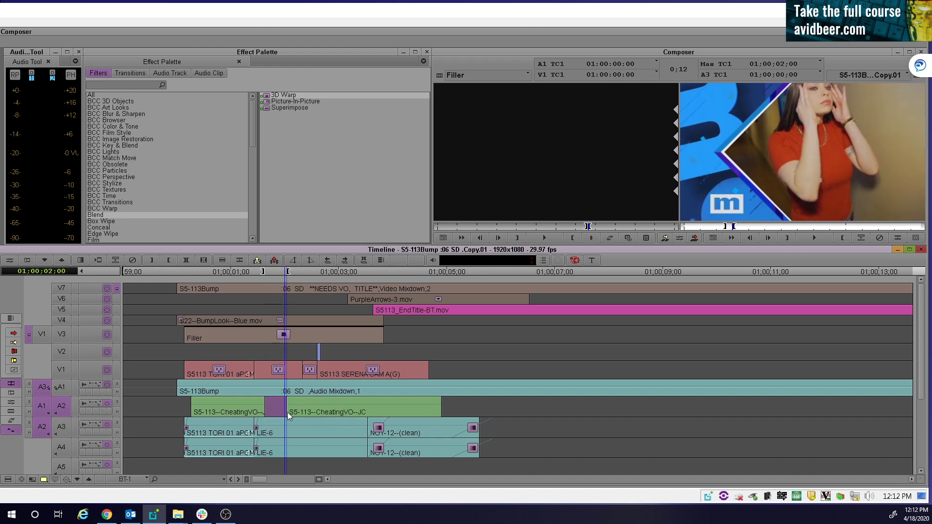
pyautogui.click(14, 333)
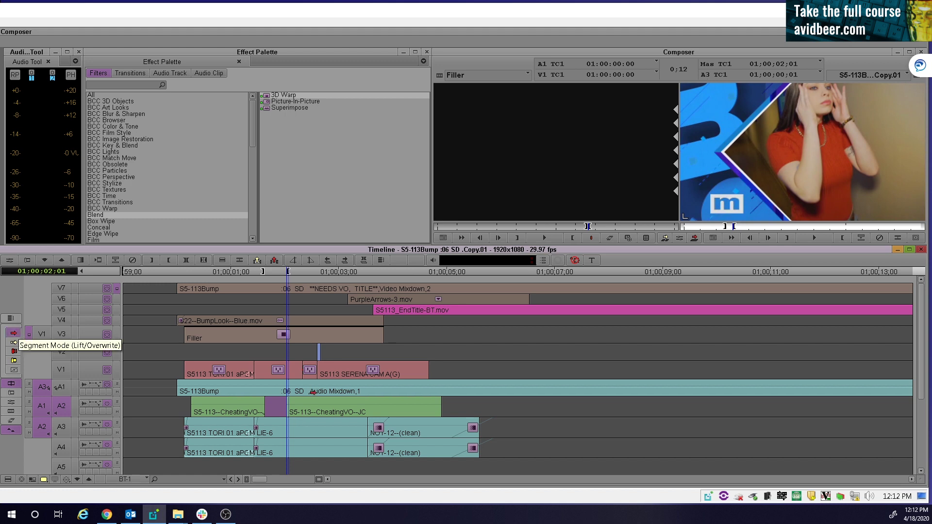
pyautogui.click(345, 406)
pyautogui.press(',')
pyautogui.press(',')
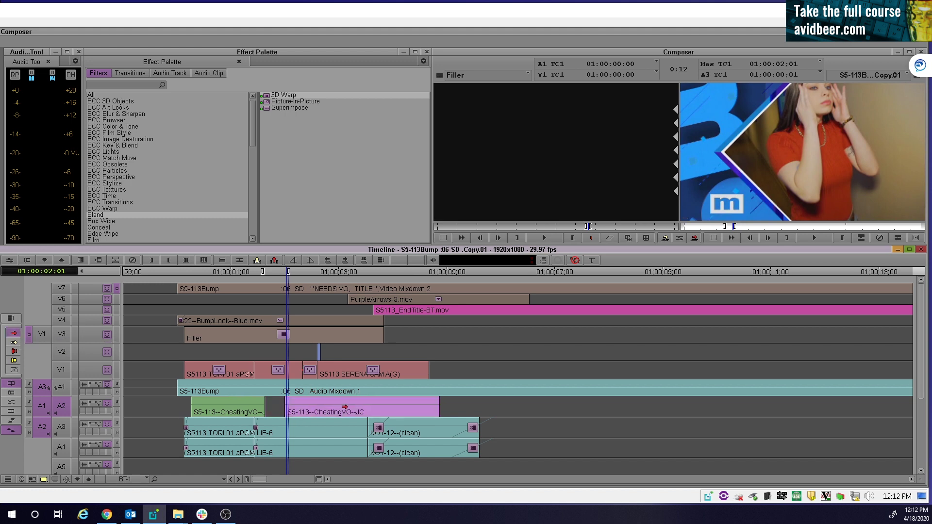
pyautogui.hotkey('ctrl', 'z')
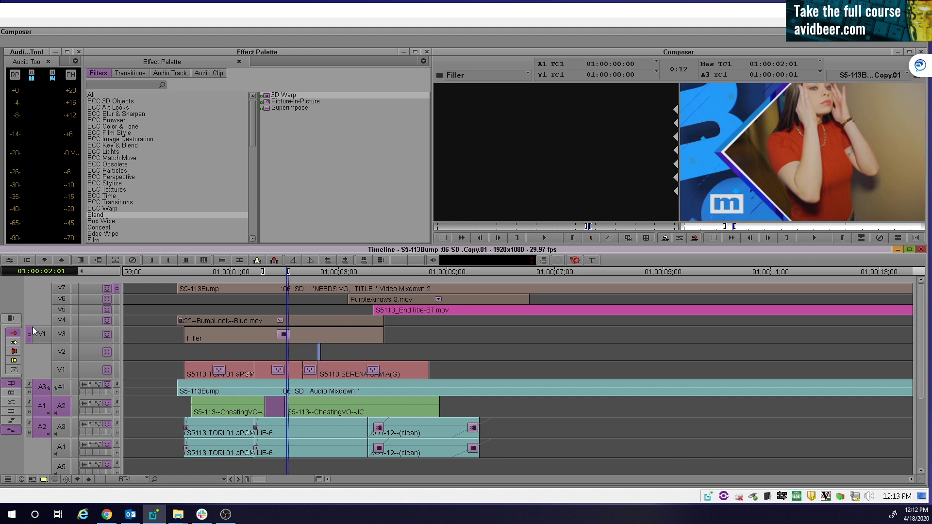
pyautogui.click(15, 332)
# Extract single frames from 01;00;01;24 onward to narrow the voiceover gap.
pyautogui.moveTo(267, 405); pyautogui.dragTo(273, 413)
pyautogui.press('i')
pyautogui.press('o')
pyautogui.click(277, 412)
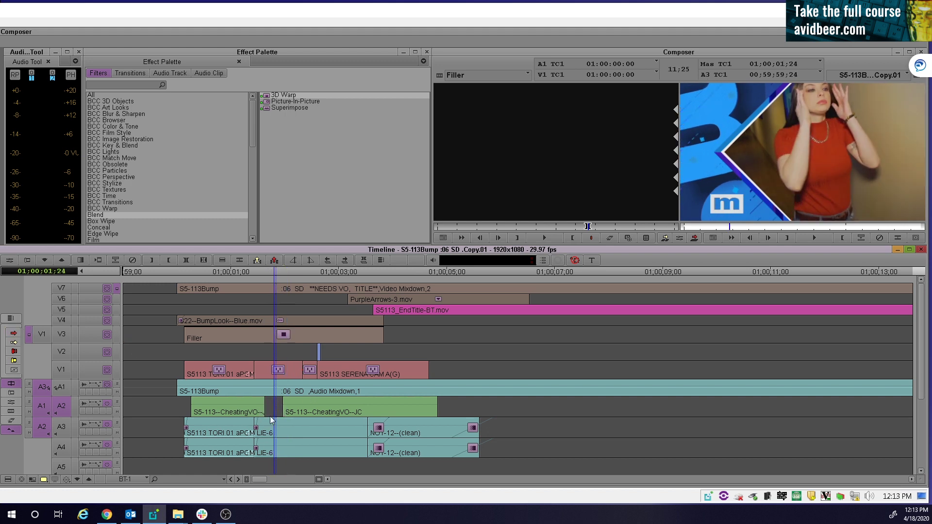
pyautogui.press('i')
pyautogui.press('o')
pyautogui.press('x')
pyautogui.press('i')
pyautogui.press('o')
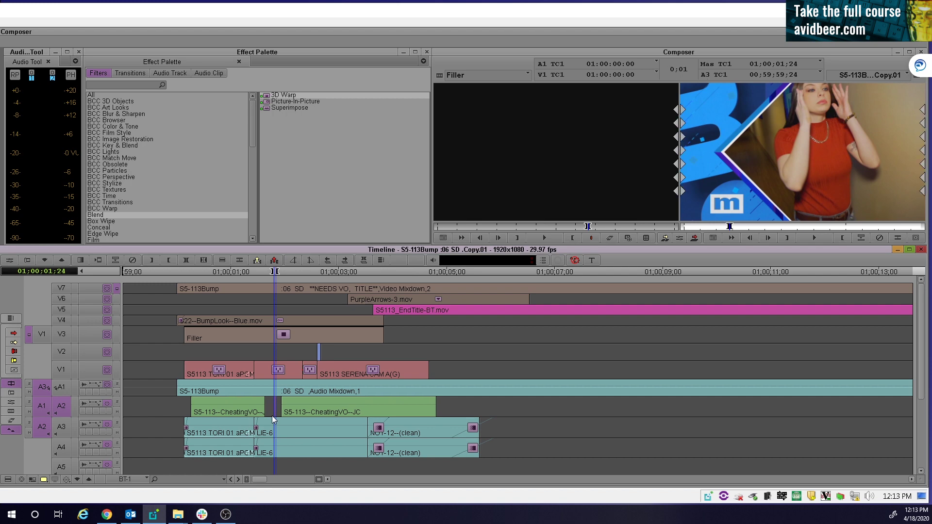
pyautogui.press('x')
pyautogui.moveTo(279, 416)
pyautogui.mouseDown()
pyautogui.moveTo(330, 417)
pyautogui.moveTo(271, 427)
pyautogui.mouseUp()
# Extract one frame at 01;00;01;23 across all tracks, then undo it.
pyautogui.scroll(-5, 183, 450)
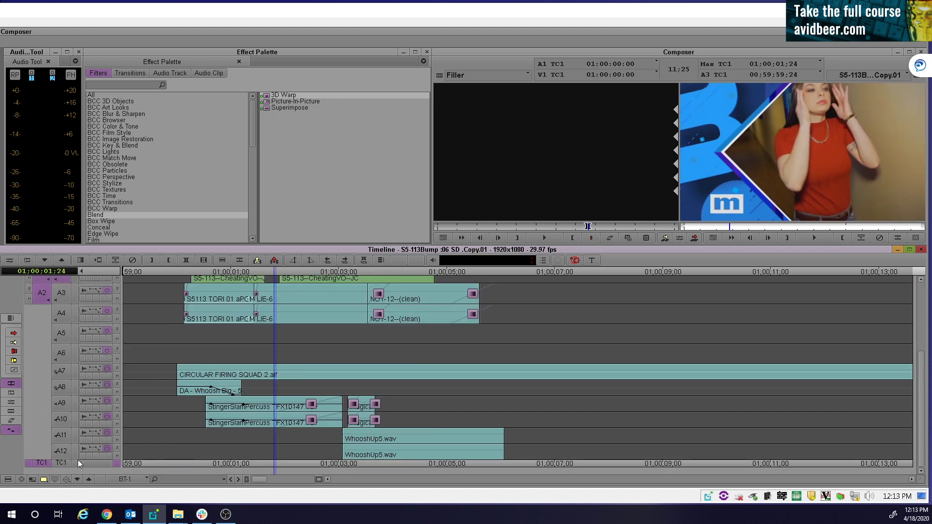
pyautogui.scroll(7, 225, 400)
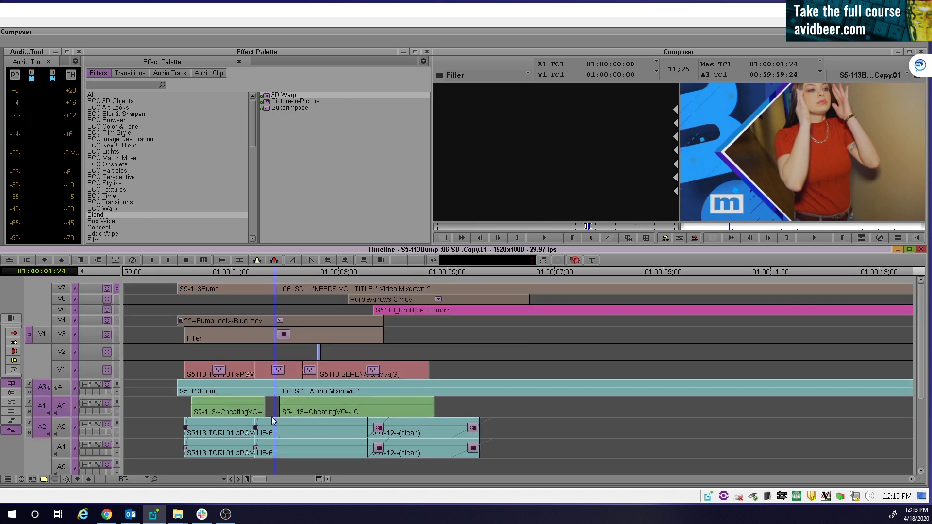
pyautogui.press('Left')
pyautogui.press('Left')
pyautogui.press('Right')
pyautogui.press('i')
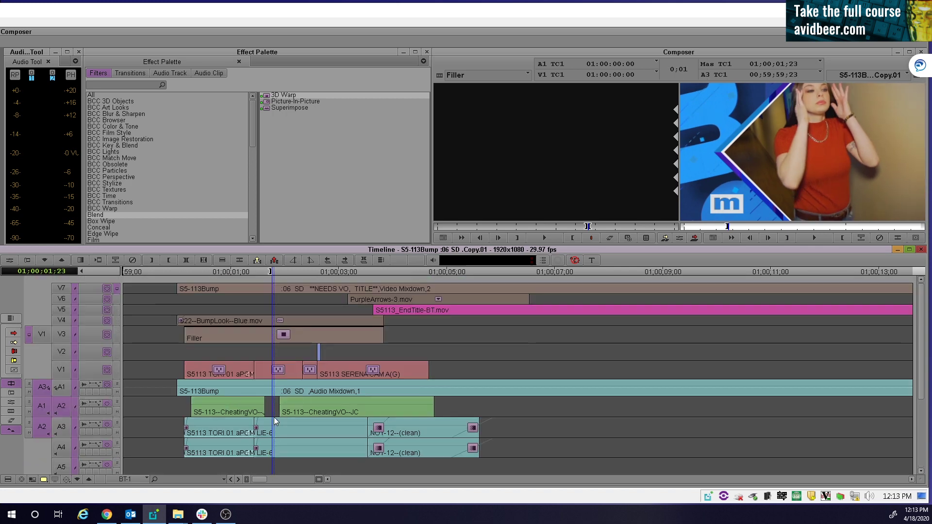
pyautogui.press('o')
pyautogui.press('x')
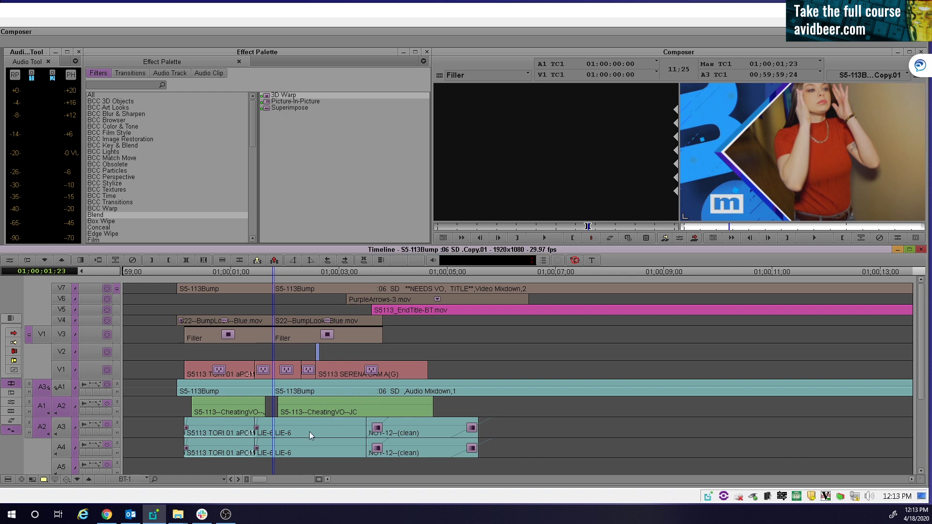
pyautogui.hotkey('ctrl', 'z')
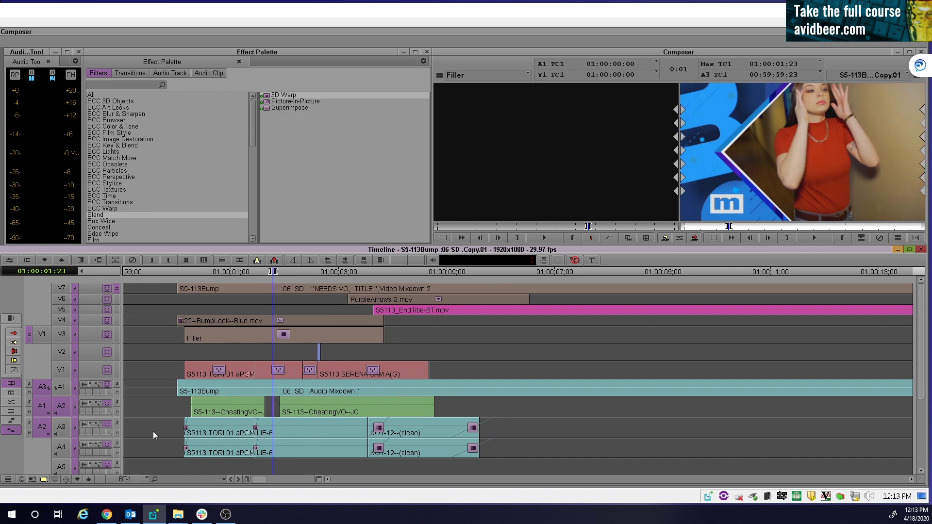
# At 01;00;01;10, toggle all track selectors on with Ctrl+A, then off with Ctrl+Shift+A.
pyautogui.scroll(-7, 63, 453)
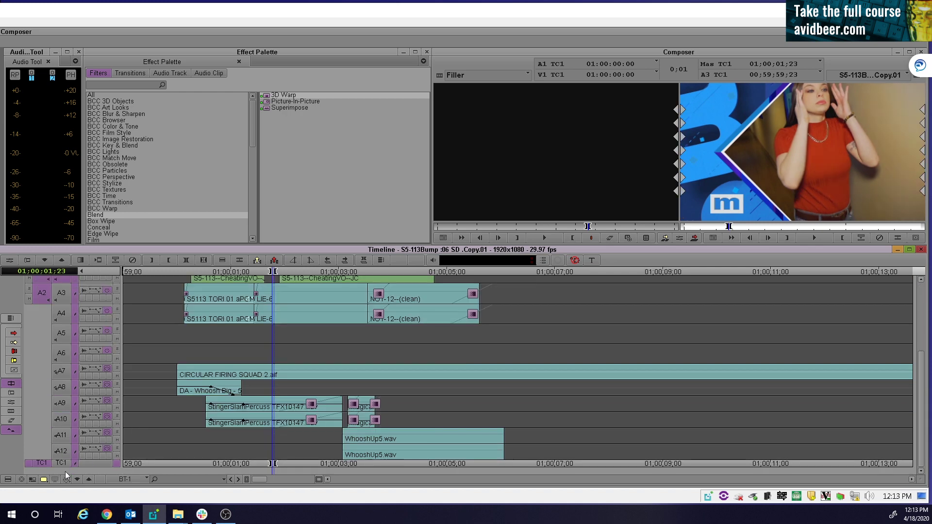
pyautogui.scroll(7, 225, 418)
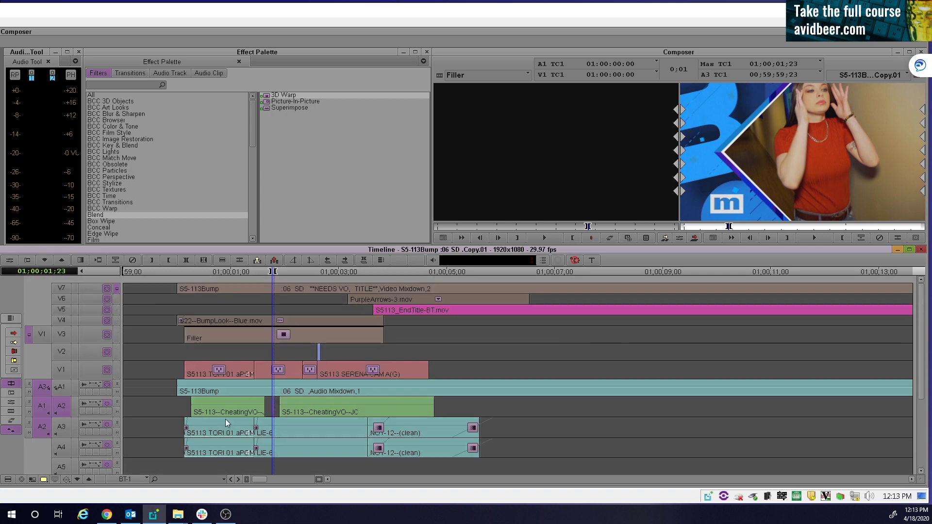
pyautogui.moveTo(286, 385); pyautogui.dragTo(238, 376)
pyautogui.hotkey('ctrl', 'a')
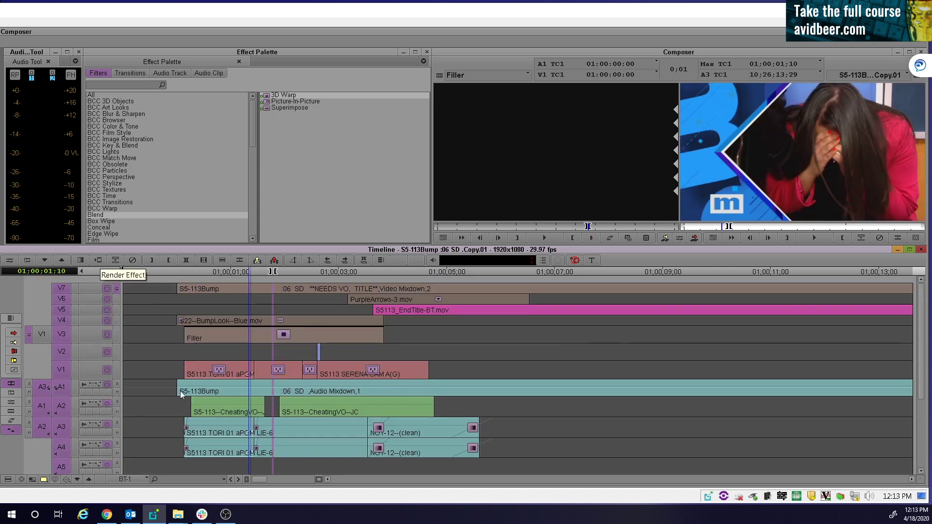
pyautogui.scroll(-7, 181, 412)
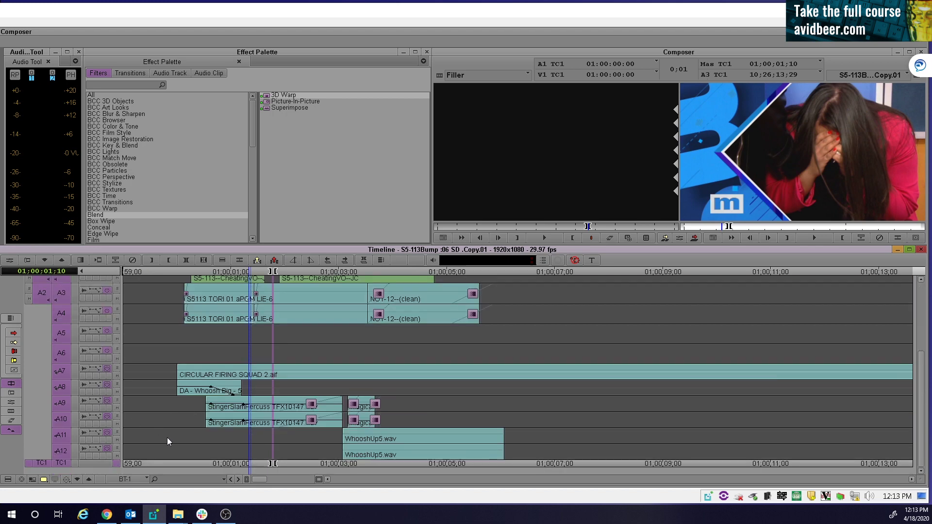
pyautogui.scroll(7, 131, 398)
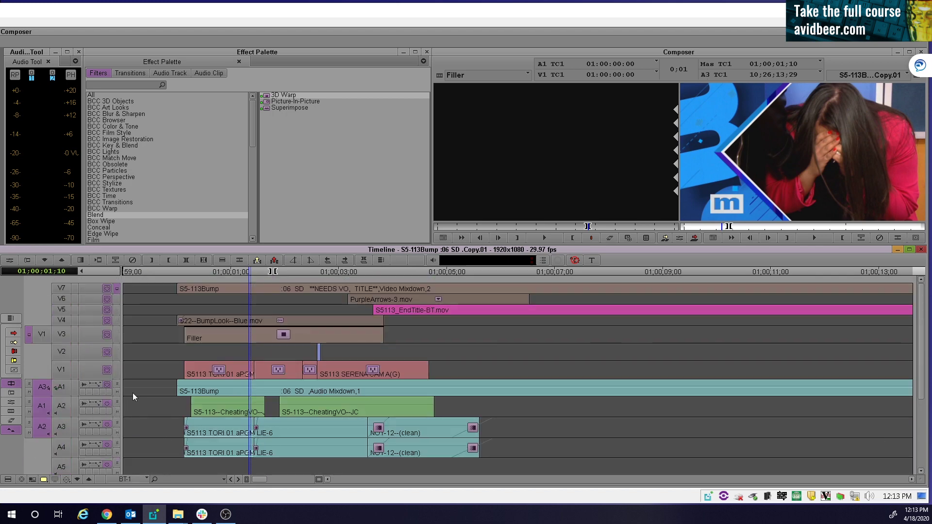
pyautogui.hotkey('ctrl', 'a')
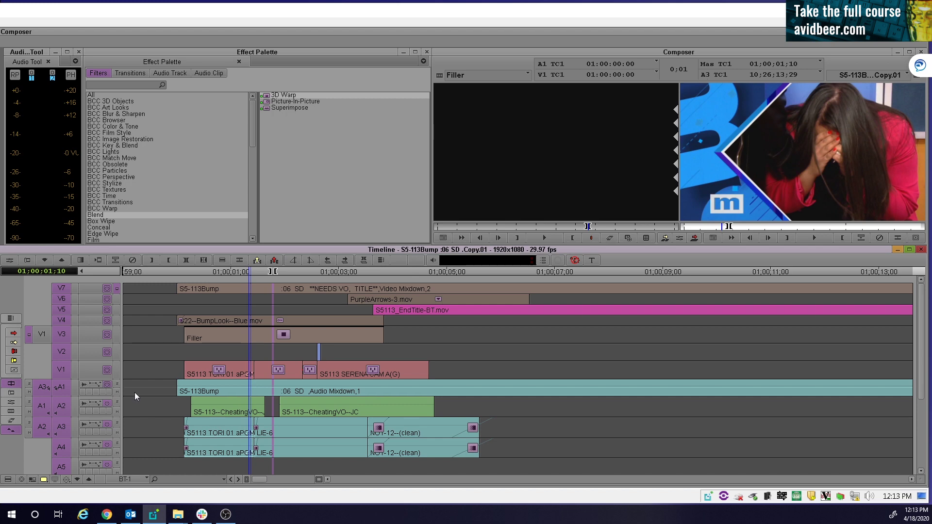
pyautogui.hotkey('ctrl', 'shift', 'a')
# Mark an in-to-out span from 01;00;01;20 to 01;00;01;27 and toggle all tracks on and off.
pyautogui.scroll(-7, 135, 392)
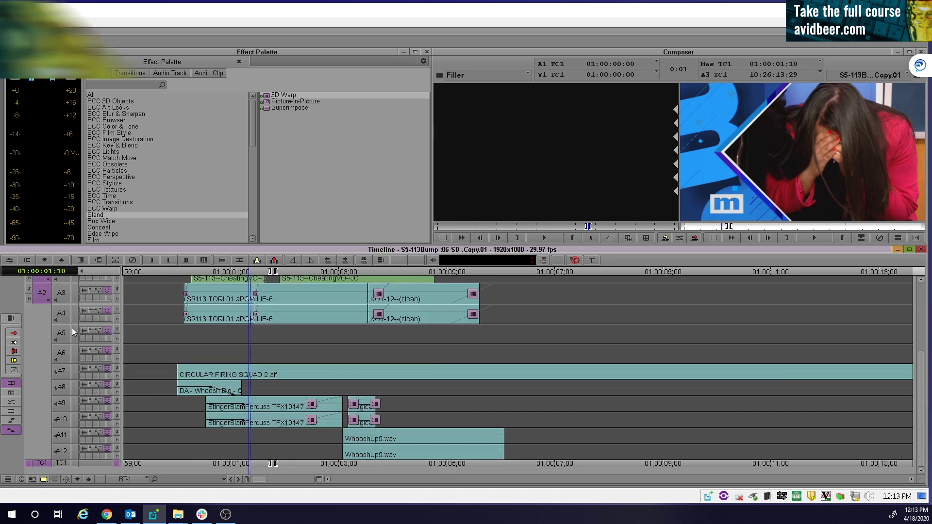
pyautogui.click(269, 349)
pyautogui.scroll(7, 271, 352)
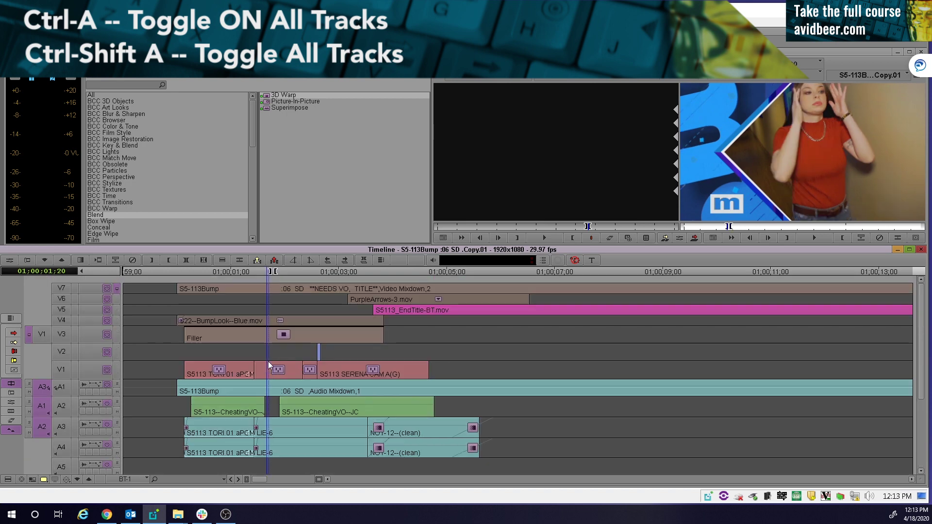
pyautogui.press('i')
pyautogui.click(281, 367)
pyautogui.press('o')
pyautogui.hotkey('ctrl', 'a')
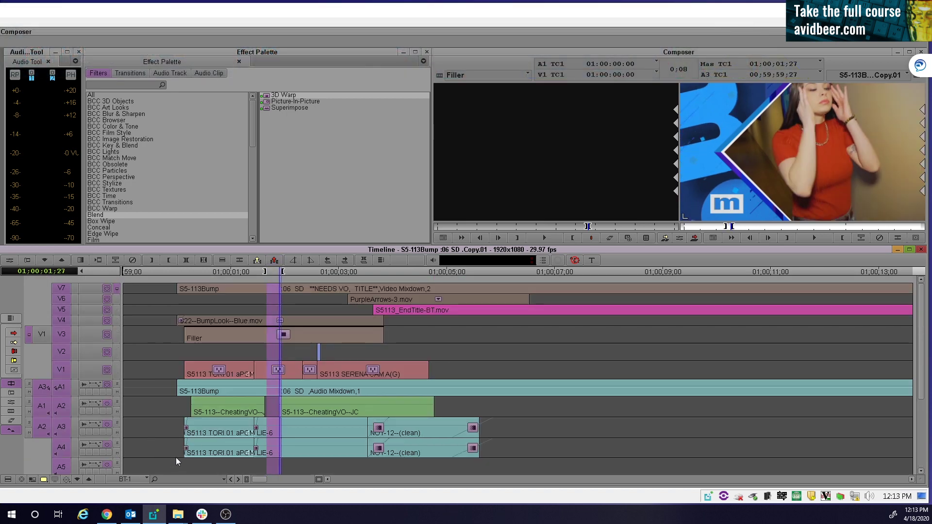
pyautogui.scroll(-5, 78, 415)
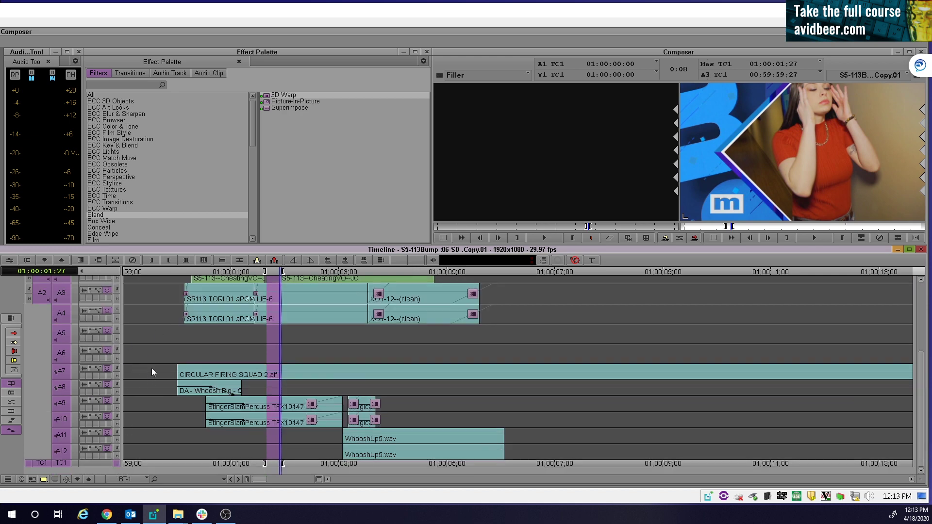
pyautogui.scroll(5, 253, 328)
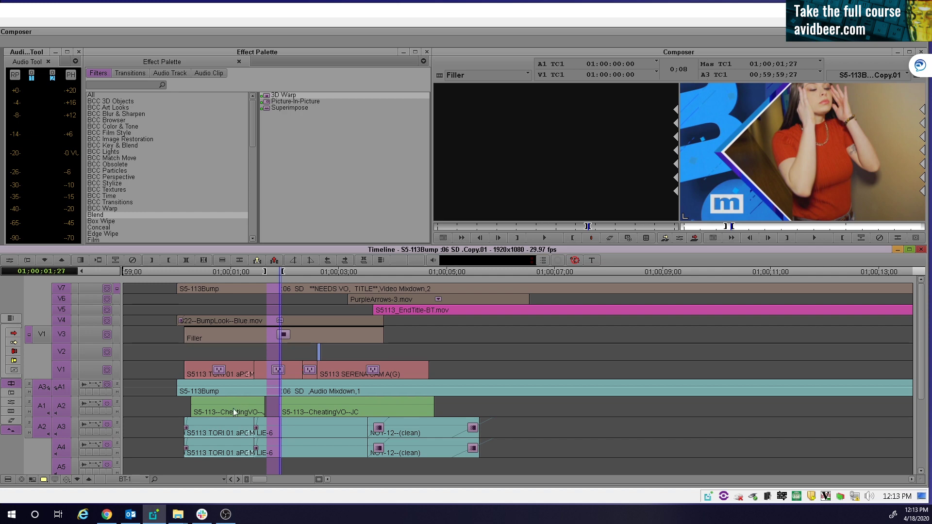
pyautogui.hotkey('ctrl', 'shift', 'a')
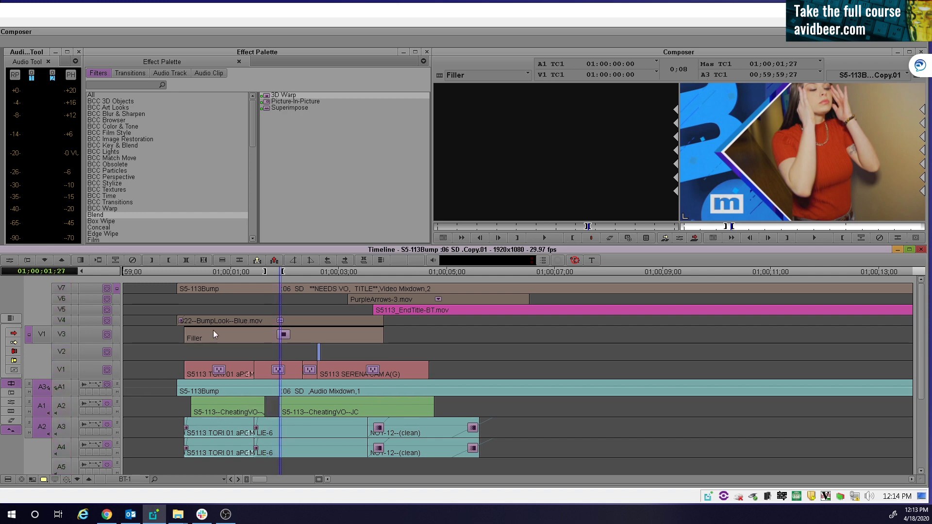
# Play back the later part of the bump sequence.
pyautogui.scroll(-5, 75, 347)
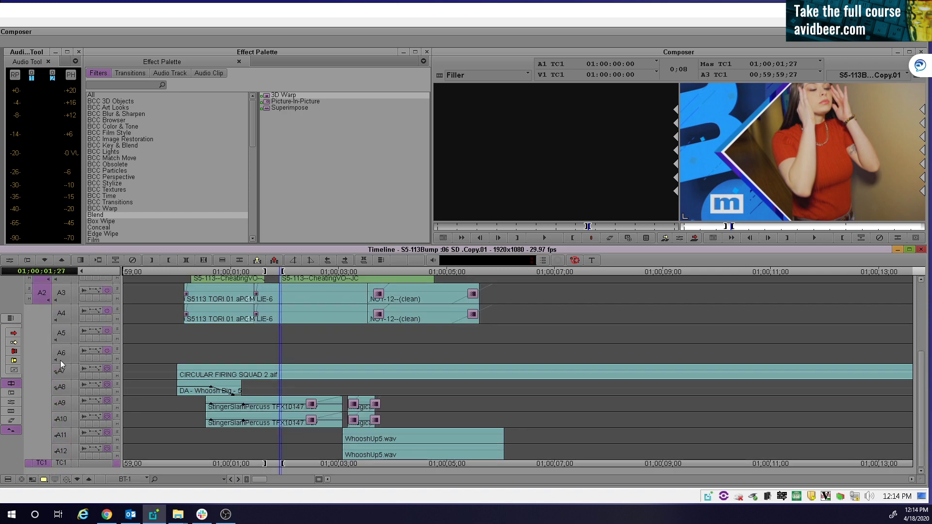
pyautogui.click(302, 341)
pyautogui.press('space')
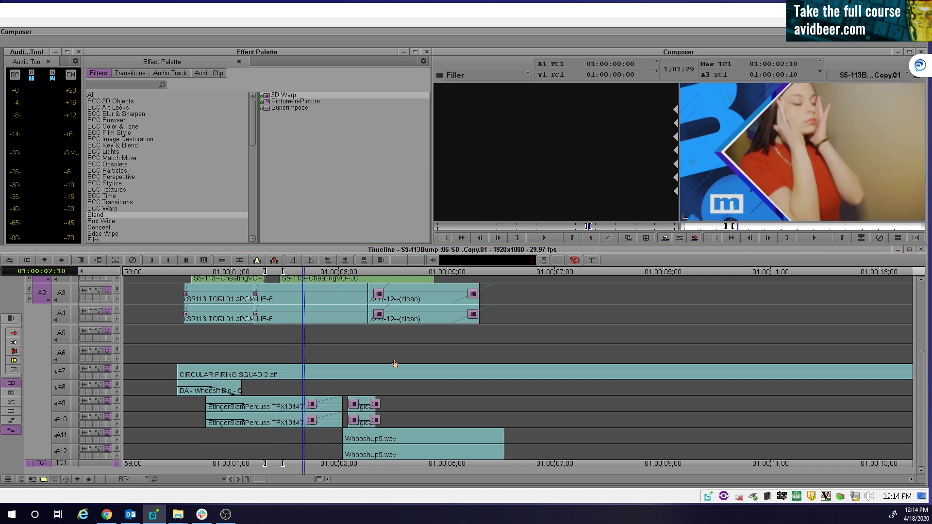
pyautogui.scroll(5, 406, 360)
# Extract the first marked 3;11 span from all tracks, then turn the tracks off.
pyautogui.hotkey('ctrl', 'shift', 'a')
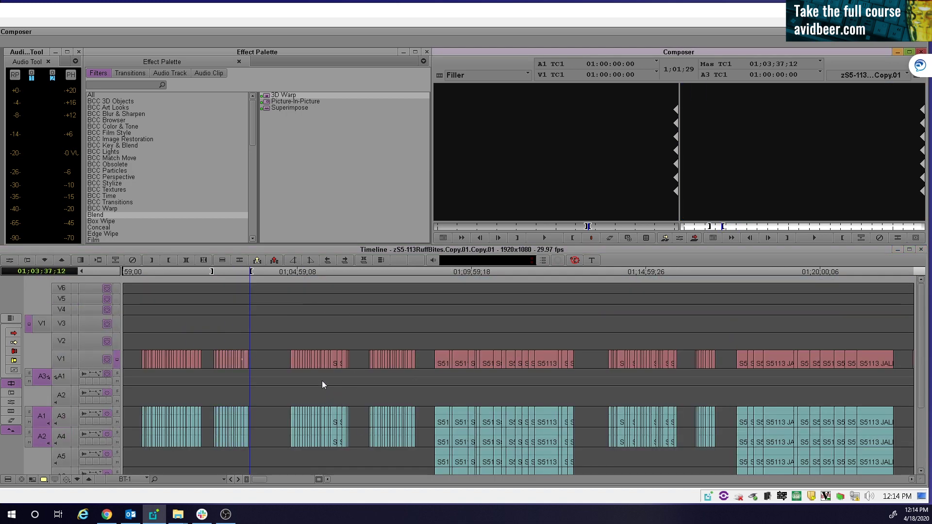
pyautogui.click(322, 380)
pyautogui.press('i')
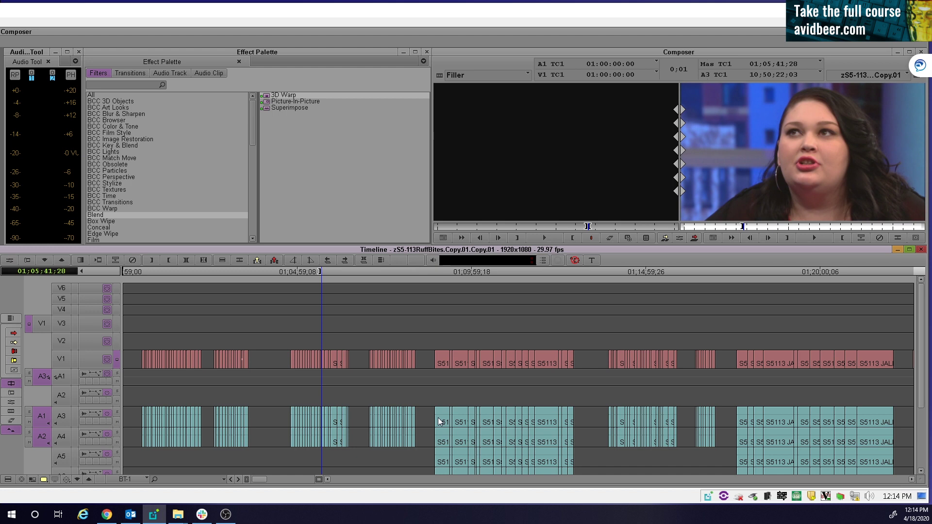
pyautogui.click(309, 400)
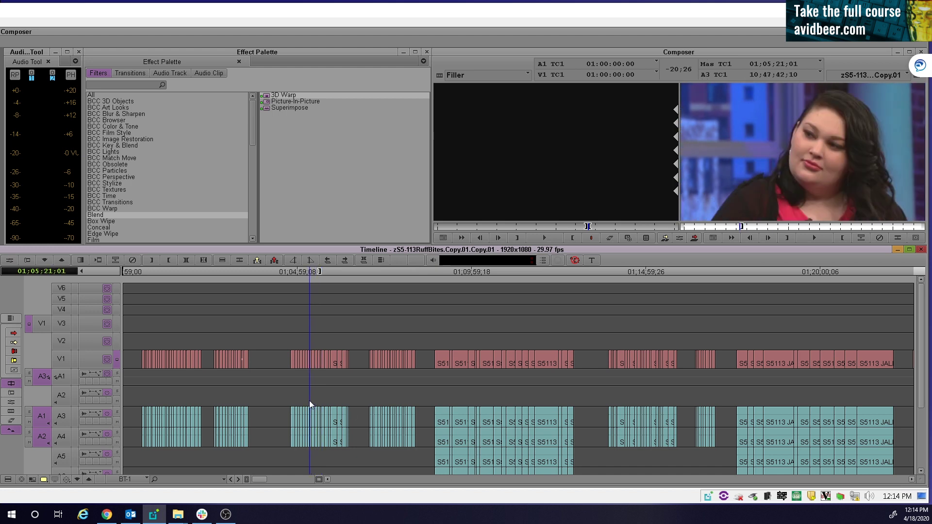
pyautogui.press('space')
pyautogui.press('space')
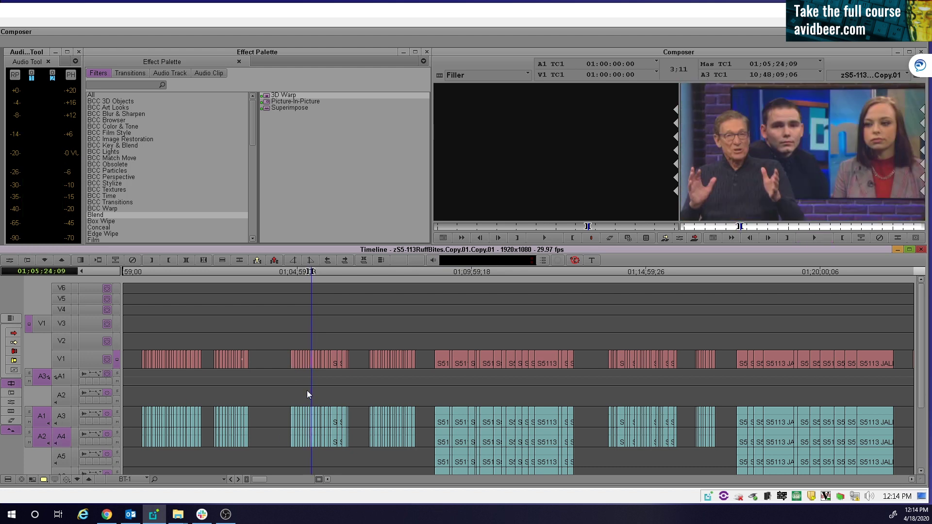
pyautogui.hotkey('ctrl', 'a')
pyautogui.press('x')
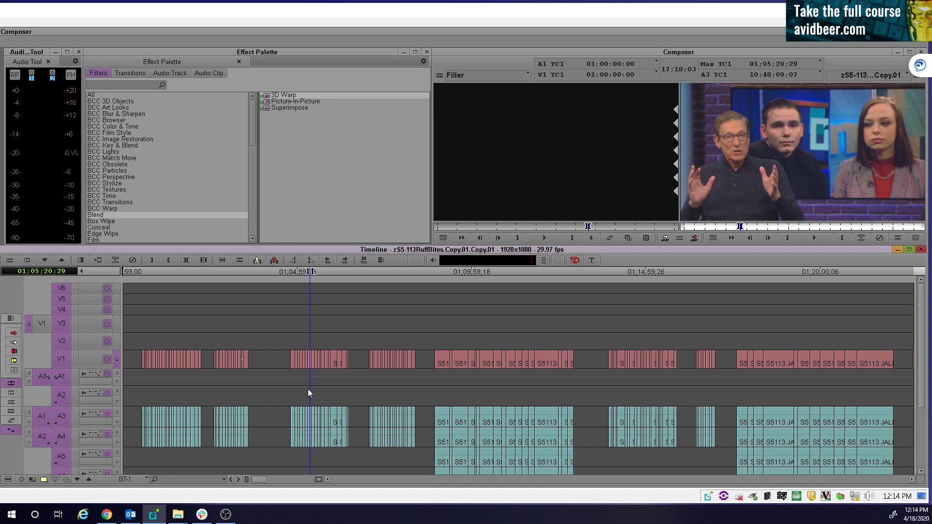
pyautogui.hotkey('ctrl', 'shift', 'a')
# Mark a second span starting at 01;05;26;02 and extract it from all tracks.
pyautogui.press('space')
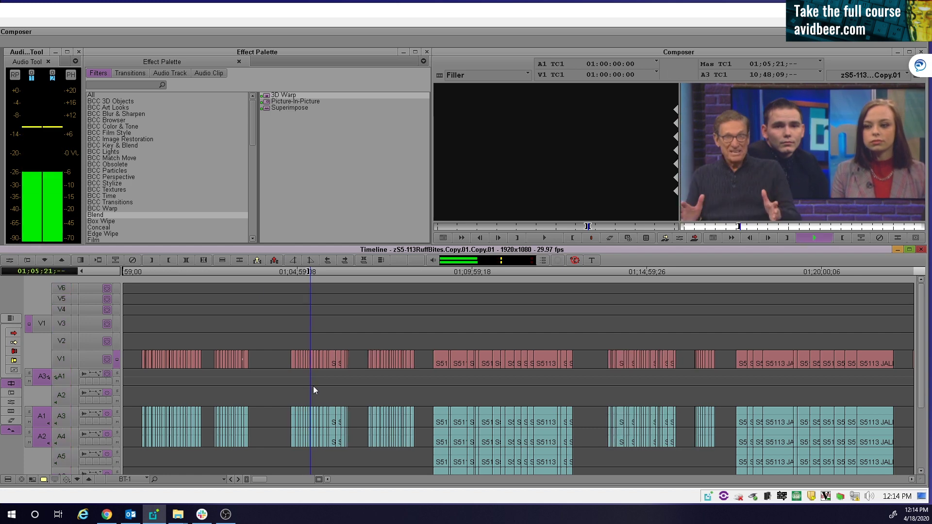
pyautogui.press('i')
pyautogui.press('space')
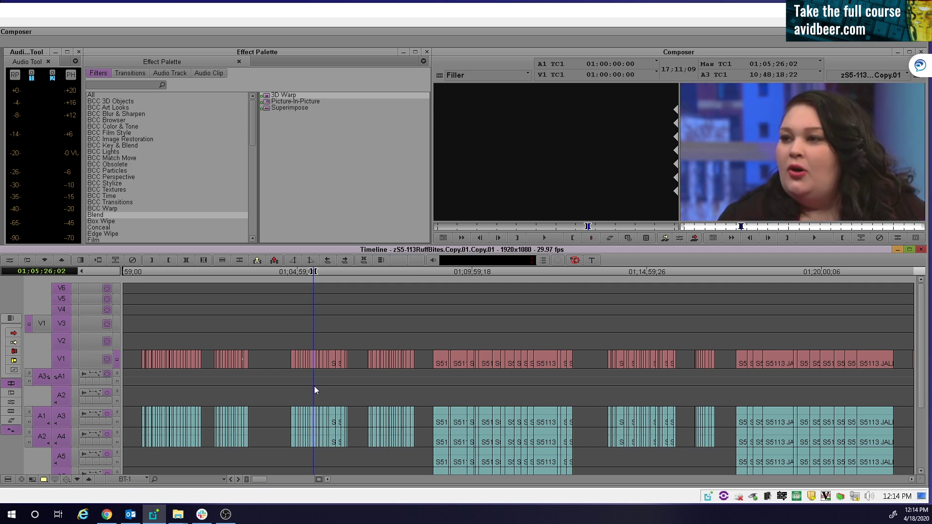
pyautogui.hotkey('ctrl', 'a')
pyautogui.press('x')
# Review an earlier clip in the string-out.
pyautogui.scroll(-3, 505, 365)
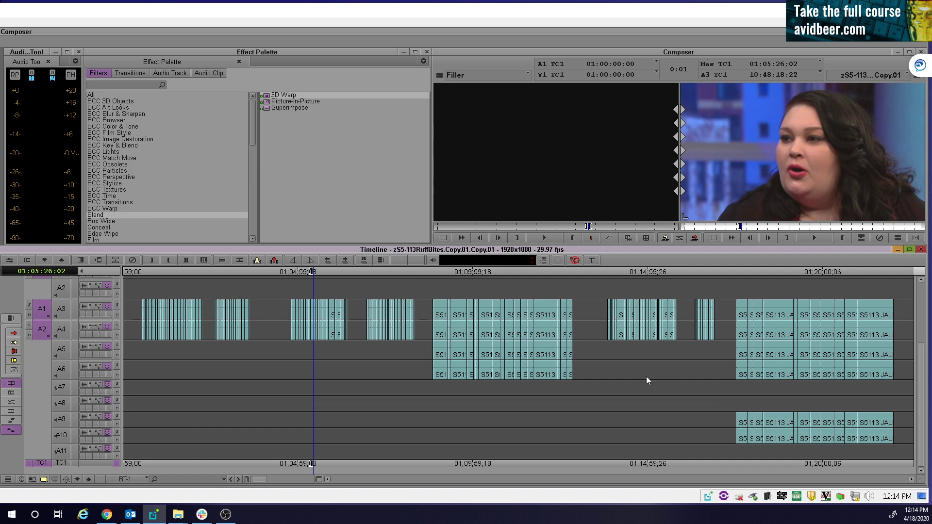
pyautogui.click(218, 342)
pyautogui.click(221, 342)
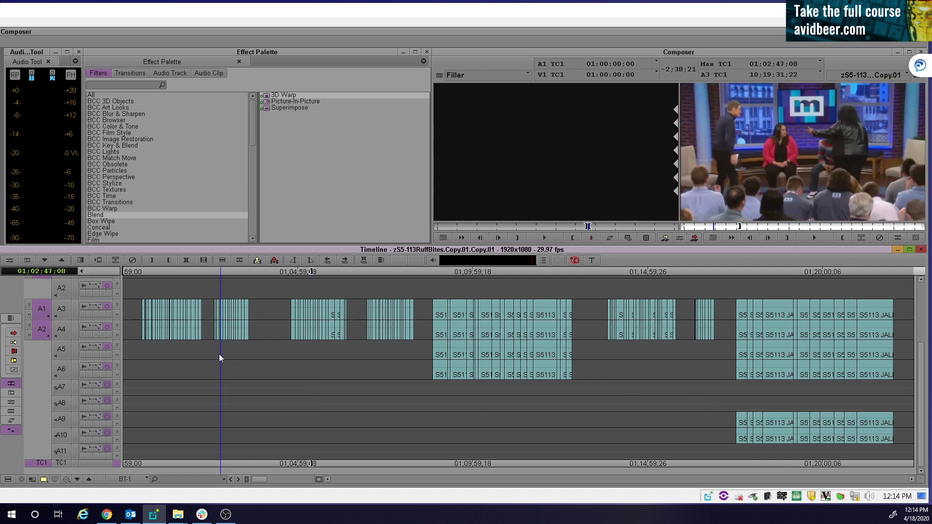
pyautogui.scroll(3, 219, 354)
pyautogui.scroll(-3, 252, 388)
pyautogui.scroll(3, 320, 371)
# Extract the third unwanted clip near 01;05;33;04 from all tracks and save the project.
pyautogui.click(317, 380)
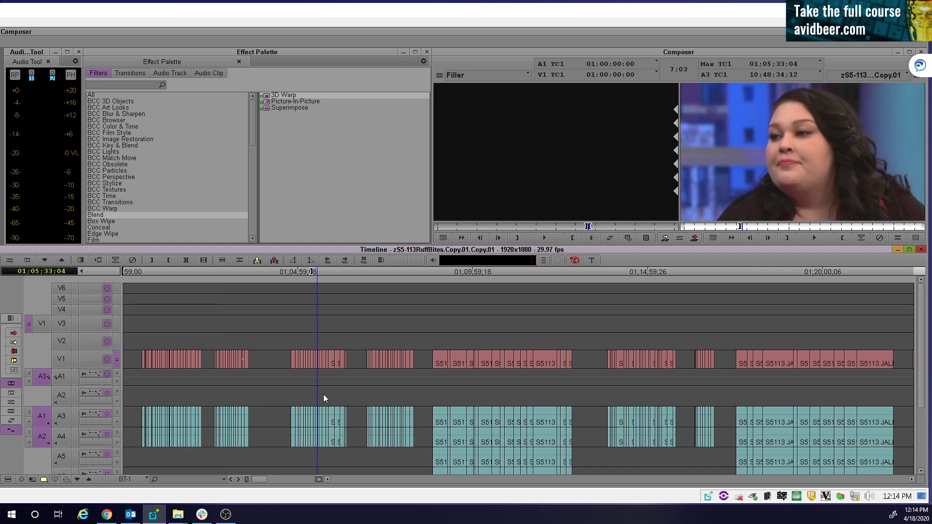
pyautogui.click(323, 366)
pyautogui.press('i')
pyautogui.click(328, 369)
pyautogui.press('o')
pyautogui.hotkey('ctrl', 'a')
pyautogui.press('x')
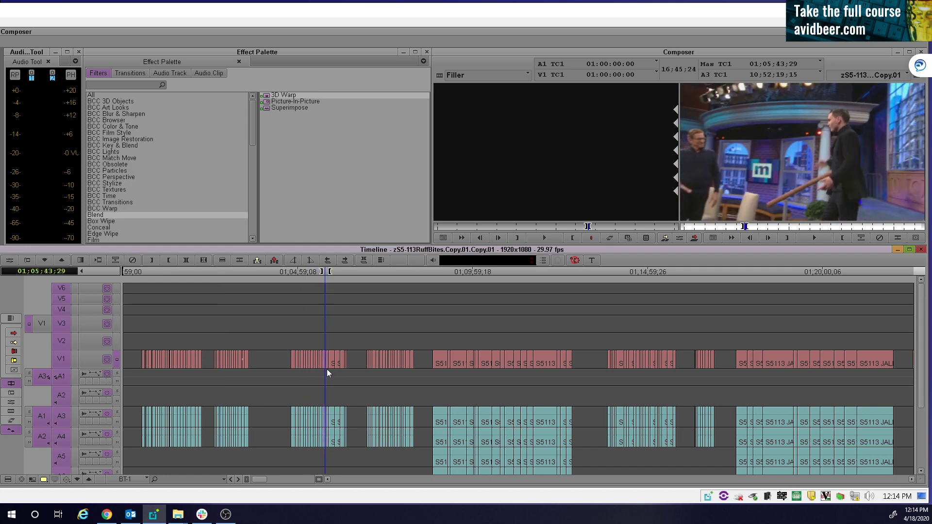
pyautogui.click(325, 386)
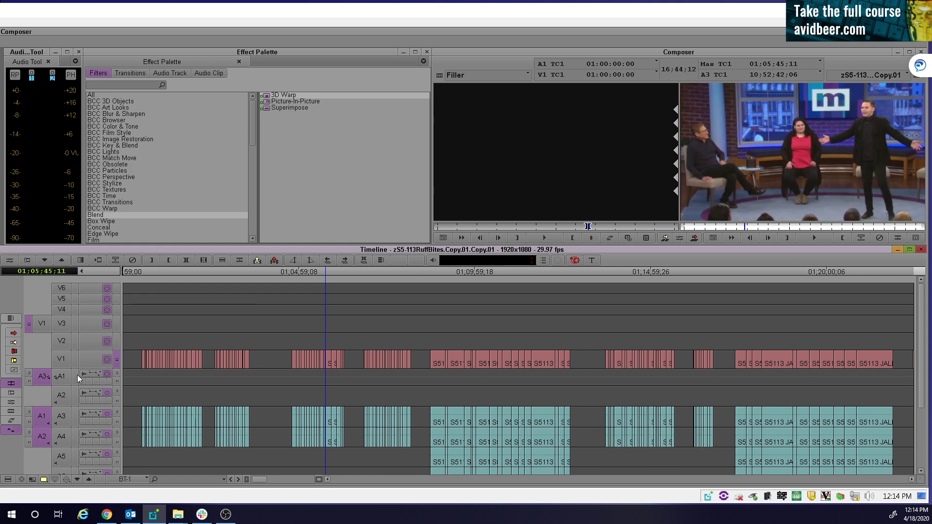
pyautogui.scroll(-3, 78, 375)
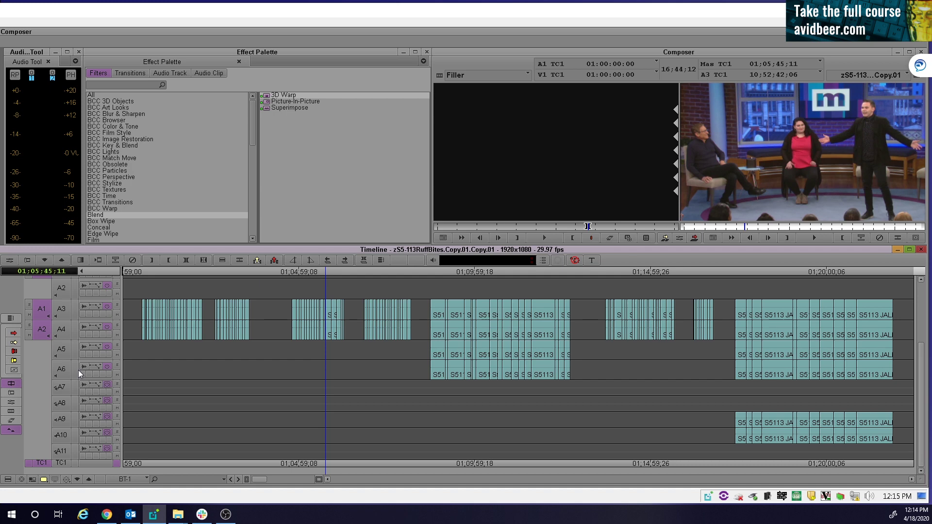
pyautogui.hotkey('ctrl', 's')
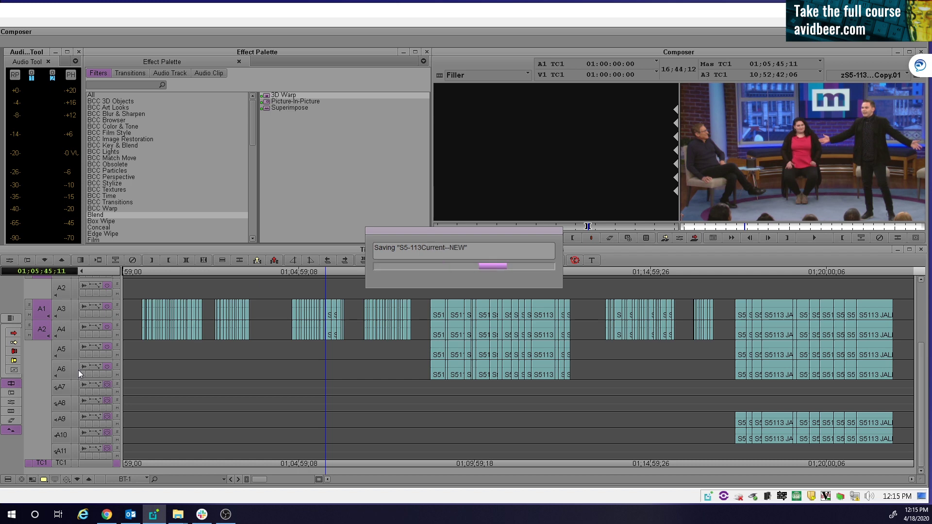